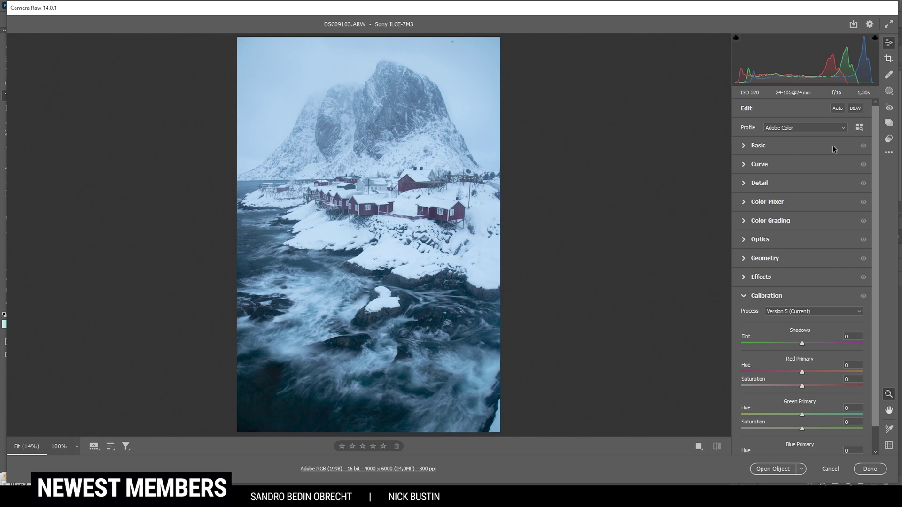
Replace the Adobe Color profile with the Adobe Standard camera profile.
click(803, 128)
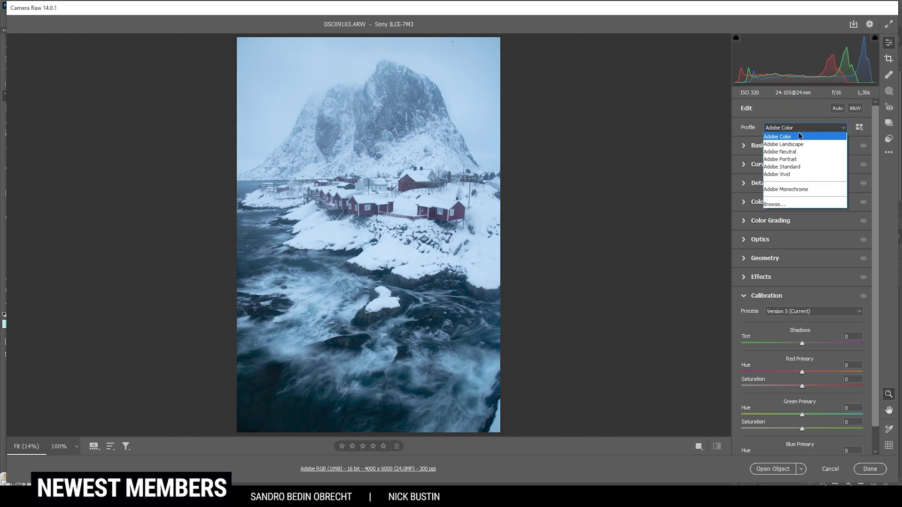
click(796, 165)
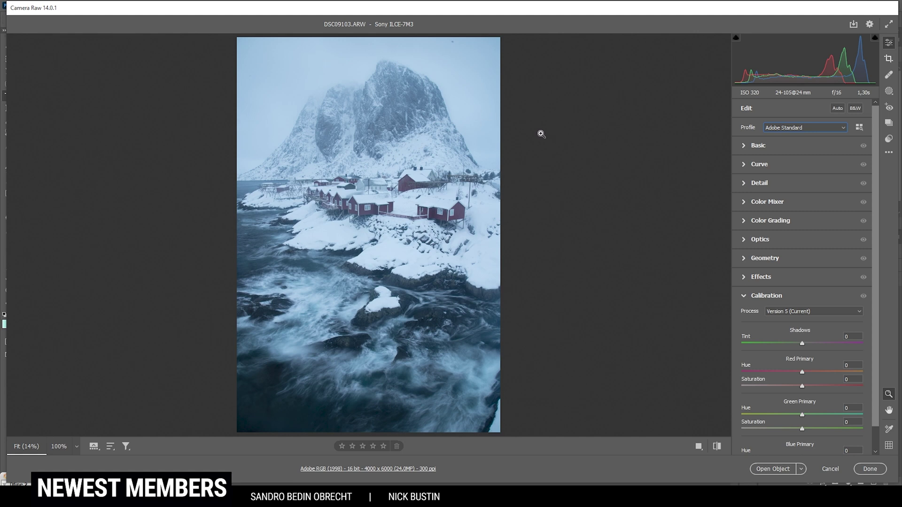
In the Basic panel, warm the Temperature from 5500 to 8300 for a custom white balance.
click(744, 147)
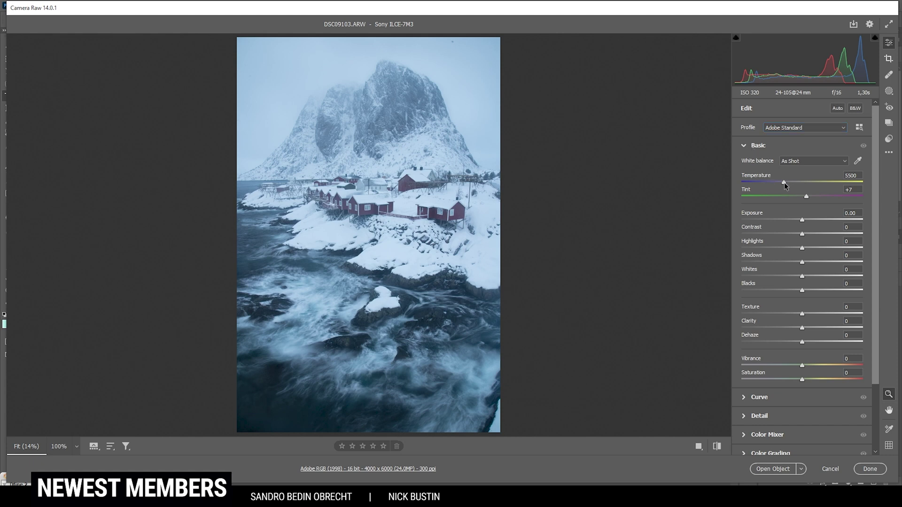
drag(784, 182, 805, 183)
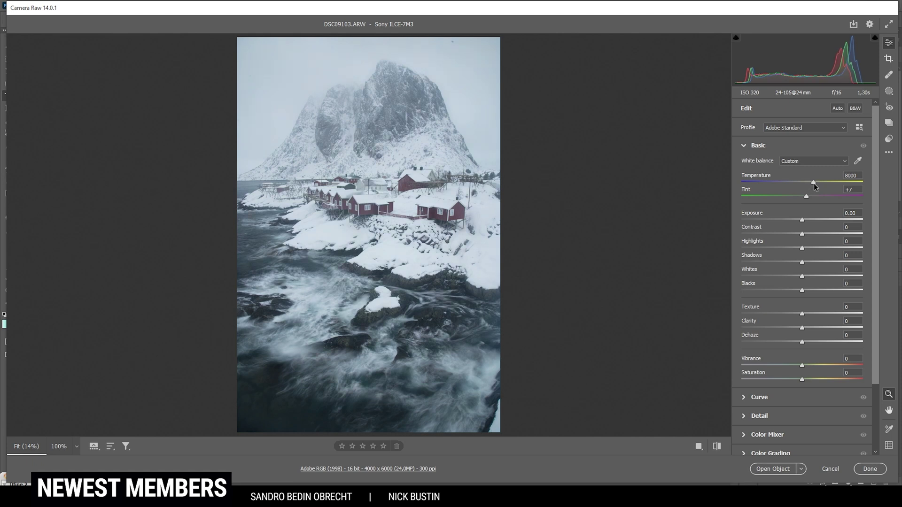
click(815, 183)
Lower Exposure to -0.60 and raise Whites to +44.
drag(802, 220, 795, 221)
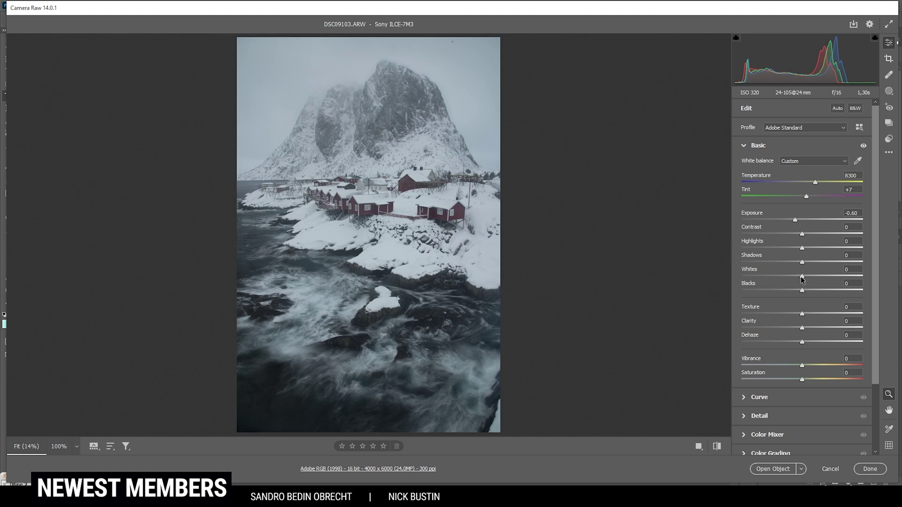
drag(801, 277, 828, 281)
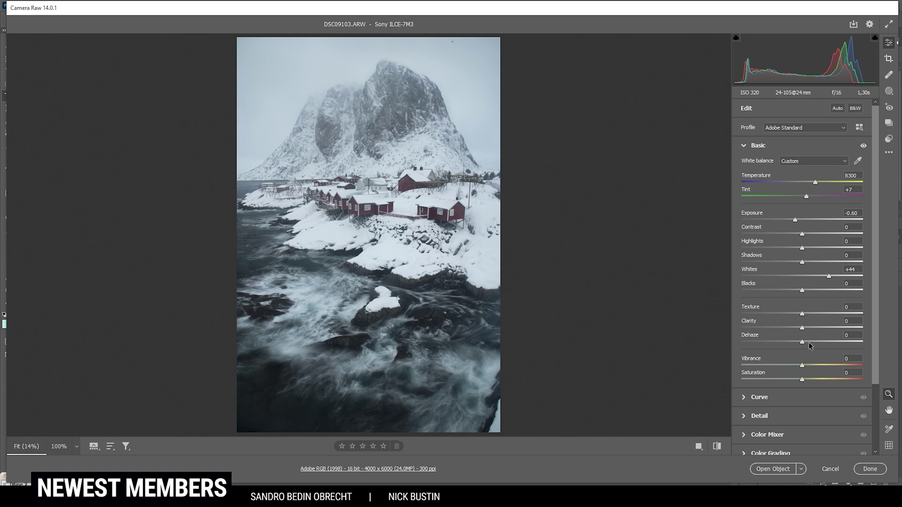
Set Dehaze to +34 and Vibrance to +23 in the Basic panel.
drag(803, 343, 811, 343)
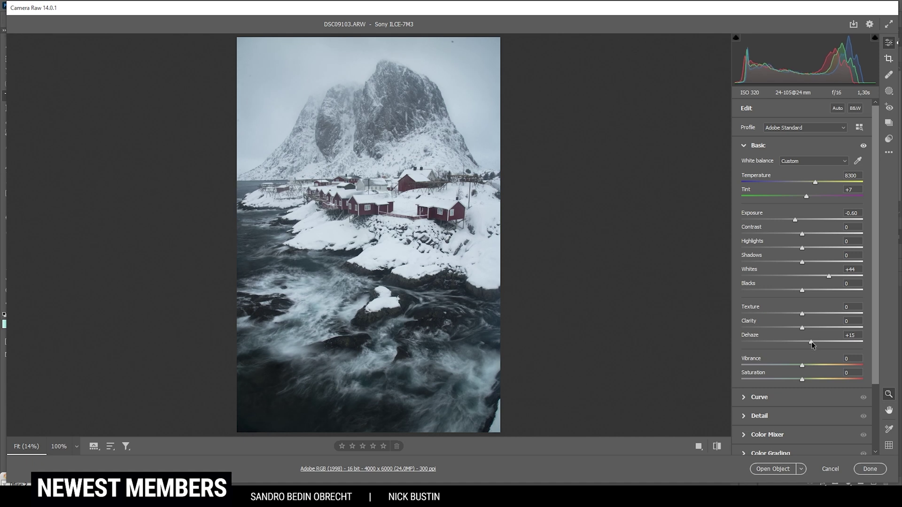
drag(812, 342, 822, 342)
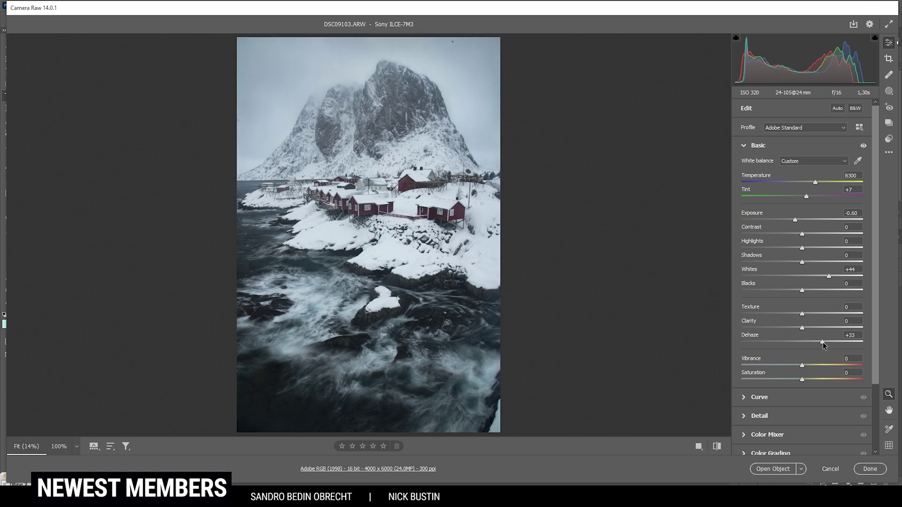
drag(824, 342, 822, 342)
drag(802, 365, 804, 365)
click(716, 447)
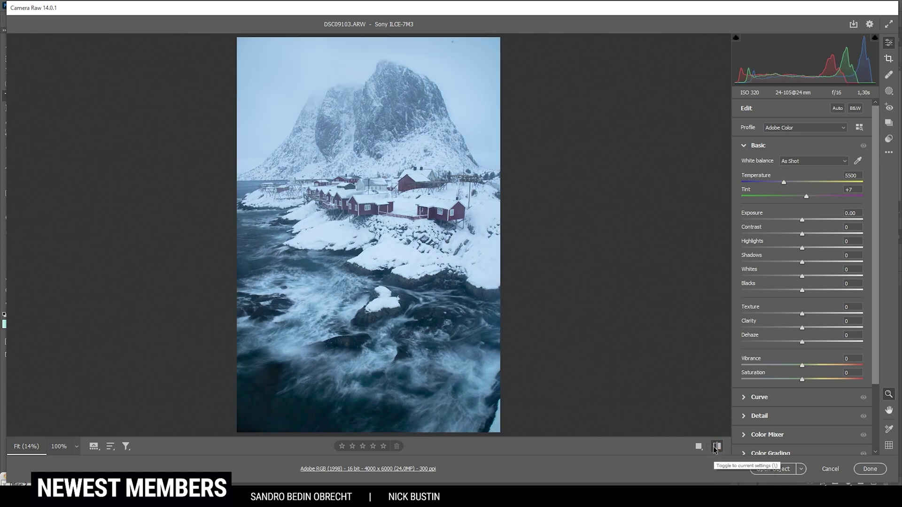
click(716, 447)
click(716, 447)
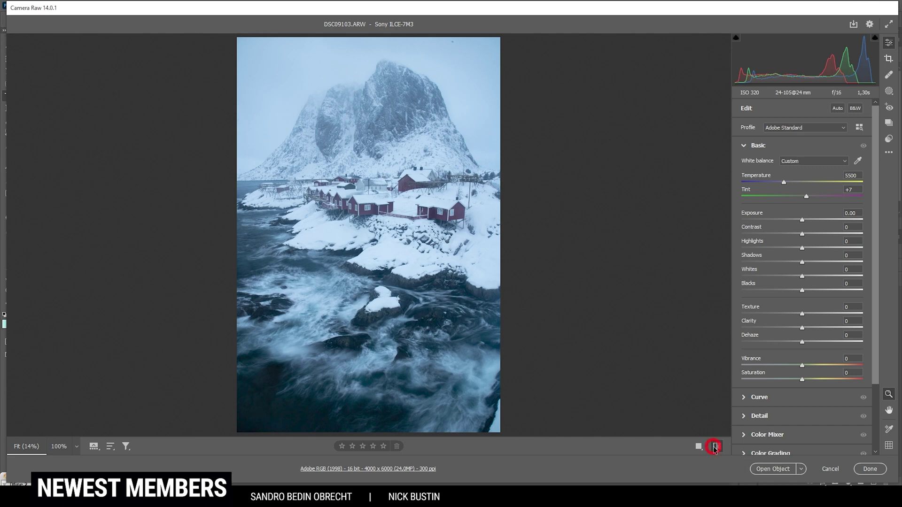
click(716, 447)
click(716, 447)
click(716, 447)
click(717, 447)
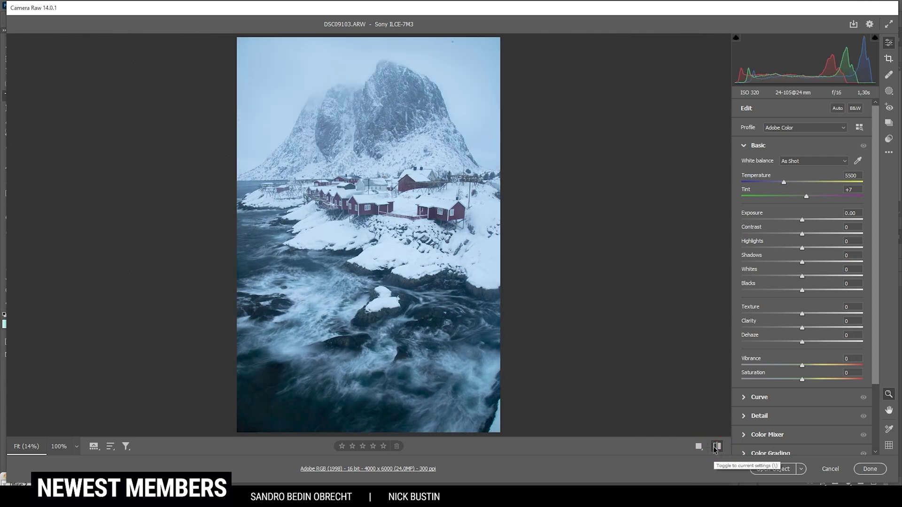
click(716, 447)
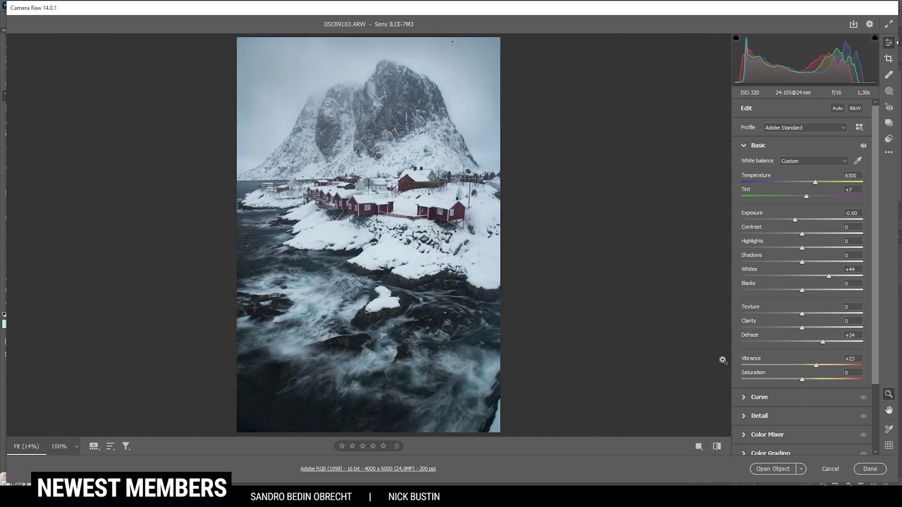
Mask the sky, subtracting a wide radial oval over the mountain and village.
click(889, 91)
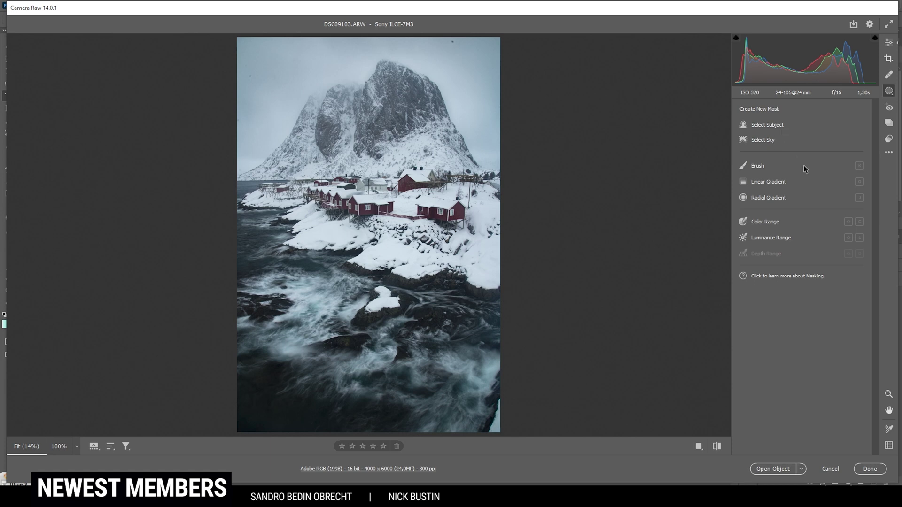
click(763, 141)
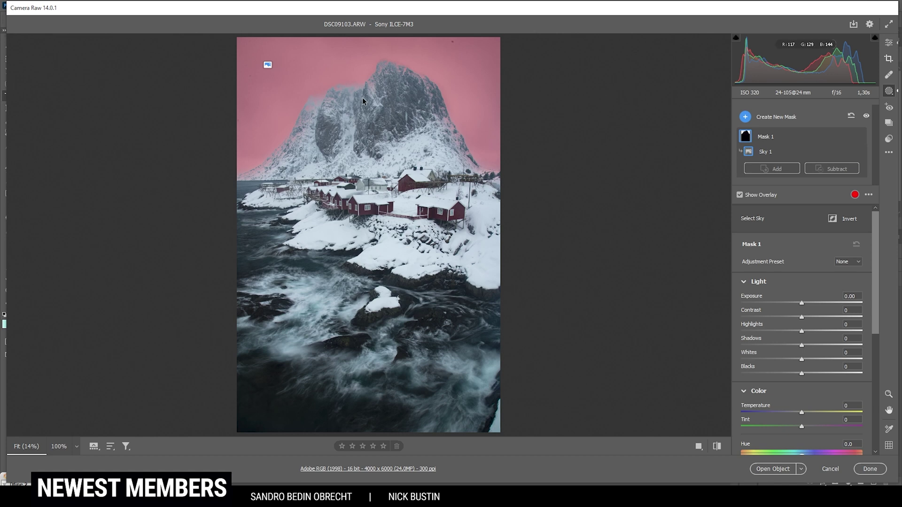
click(831, 168)
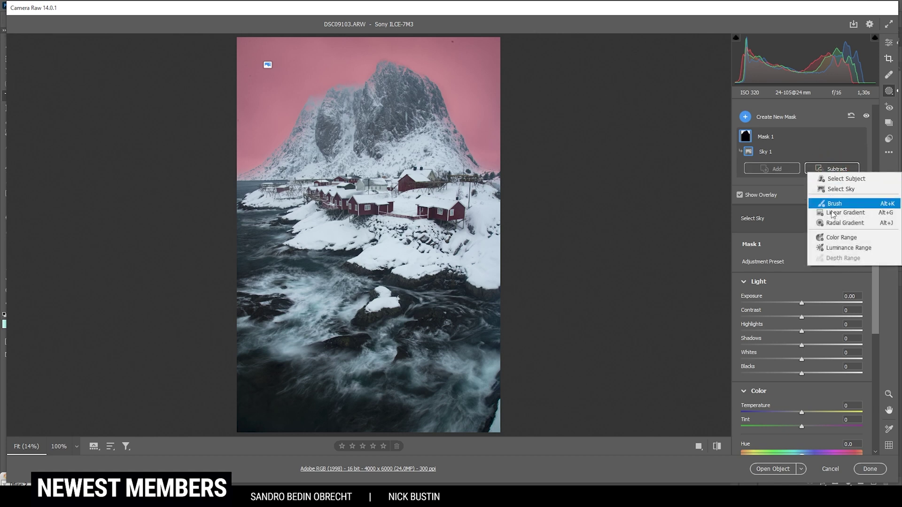
click(843, 222)
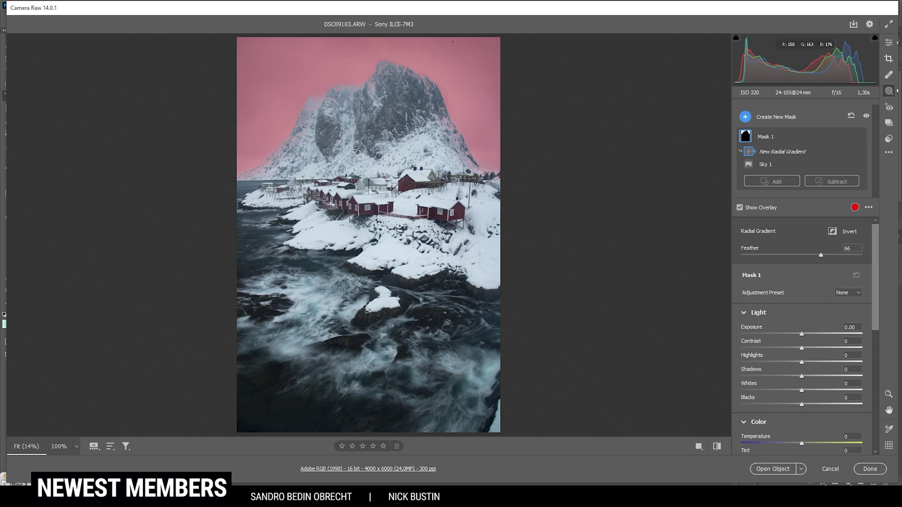
drag(352, 153, 481, 200)
drag(205, 136, 132, 131)
drag(367, 137, 381, 151)
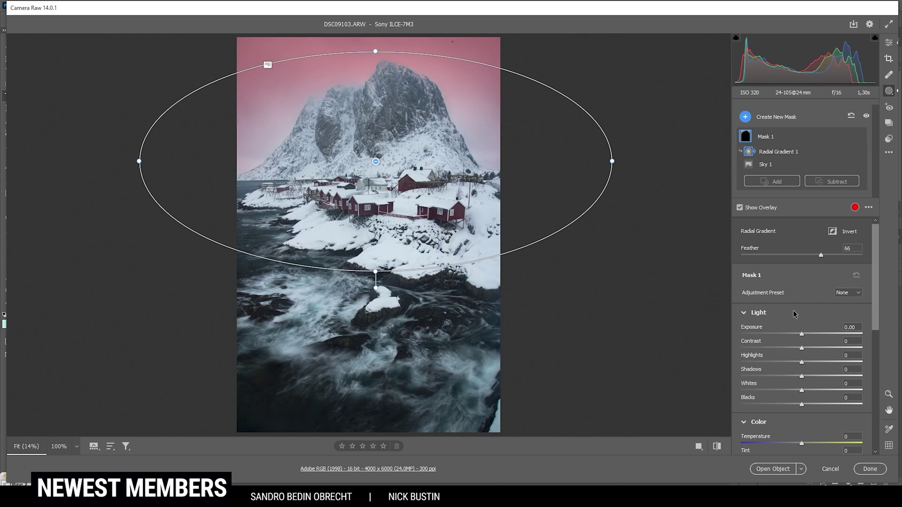
Darken the sky mask to -1.20 exposure and add +74 clarity.
drag(804, 334, 782, 333)
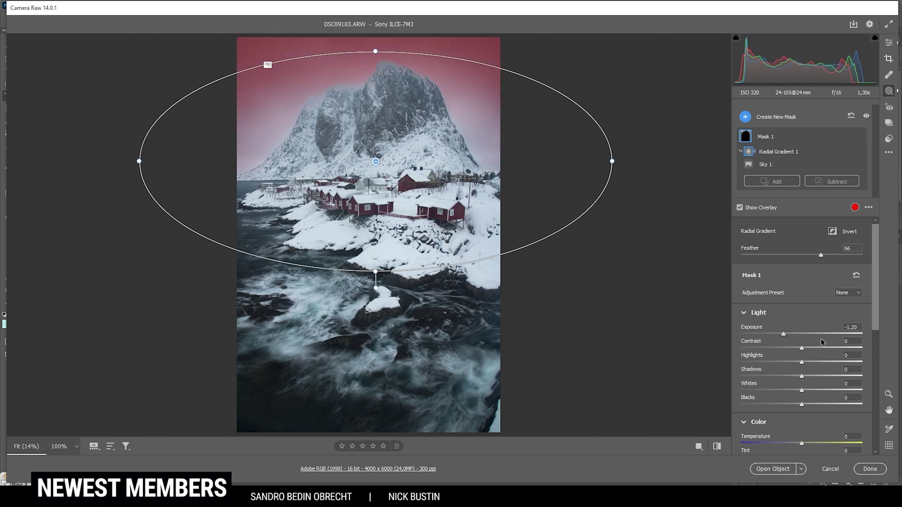
scroll(818, 381, down, 4)
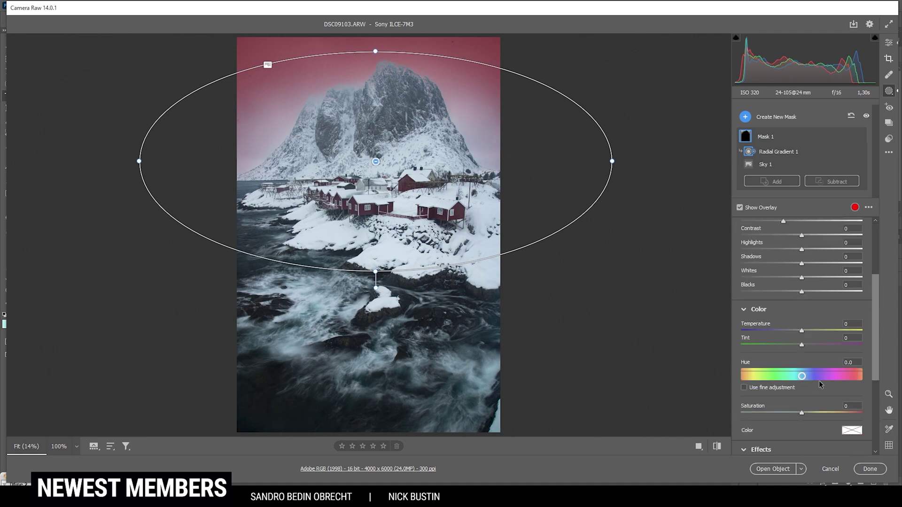
scroll(819, 383, down, 1)
drag(804, 372, 815, 373)
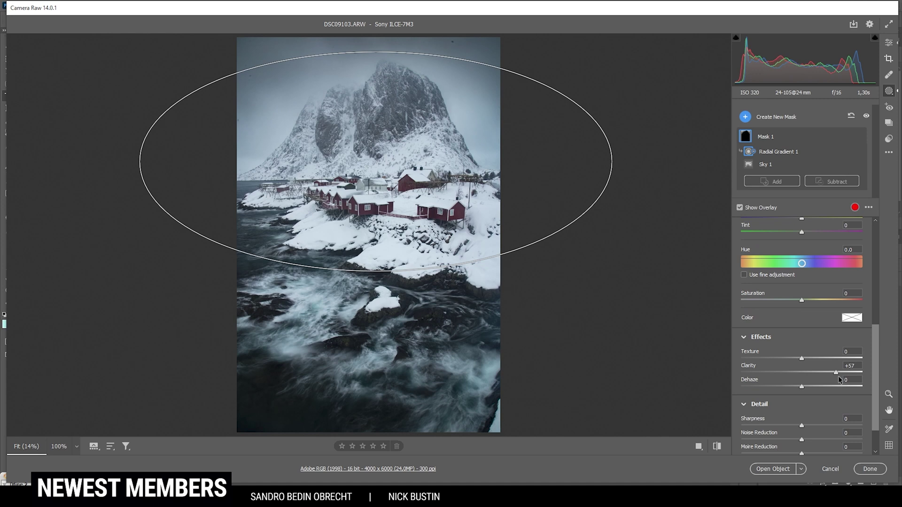
drag(843, 376, 848, 376)
click(740, 208)
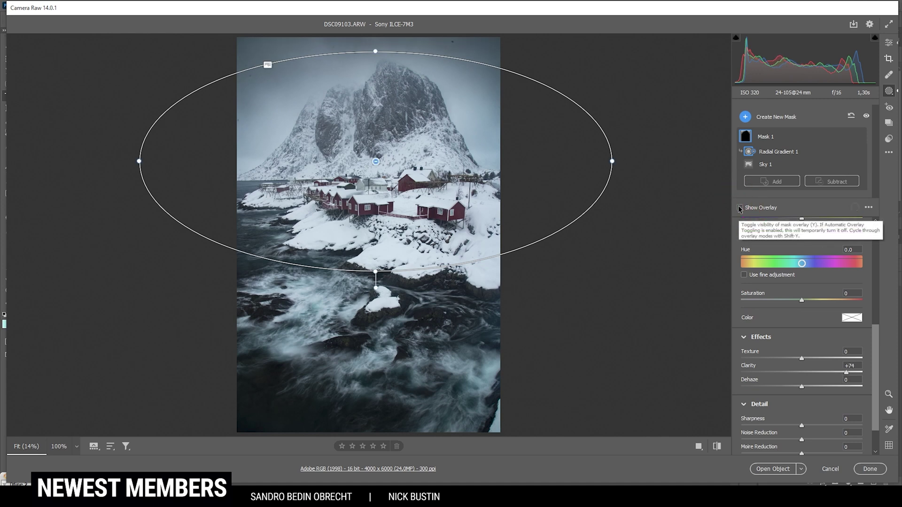
click(739, 207)
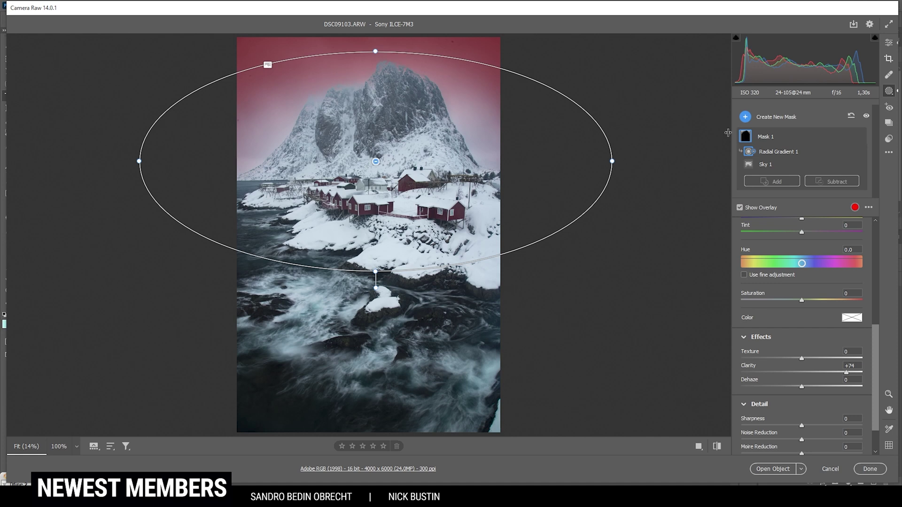
click(773, 181)
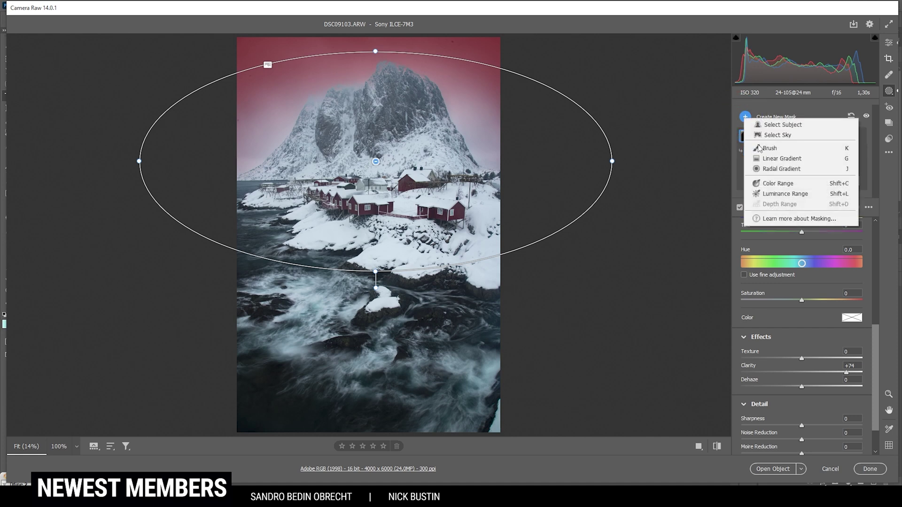
Add a radial gradient circle on the peak with Shadows -100 and Blacks -17.
click(771, 171)
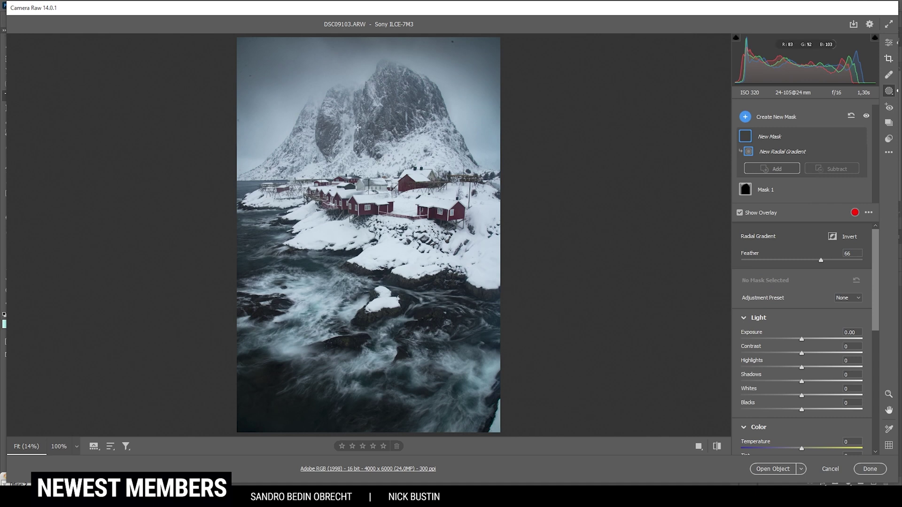
drag(359, 127, 418, 180)
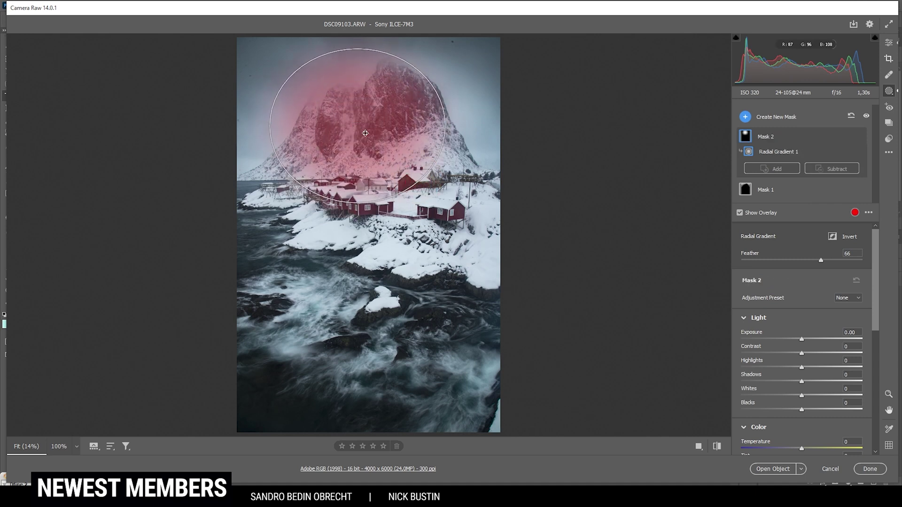
drag(365, 133, 377, 136)
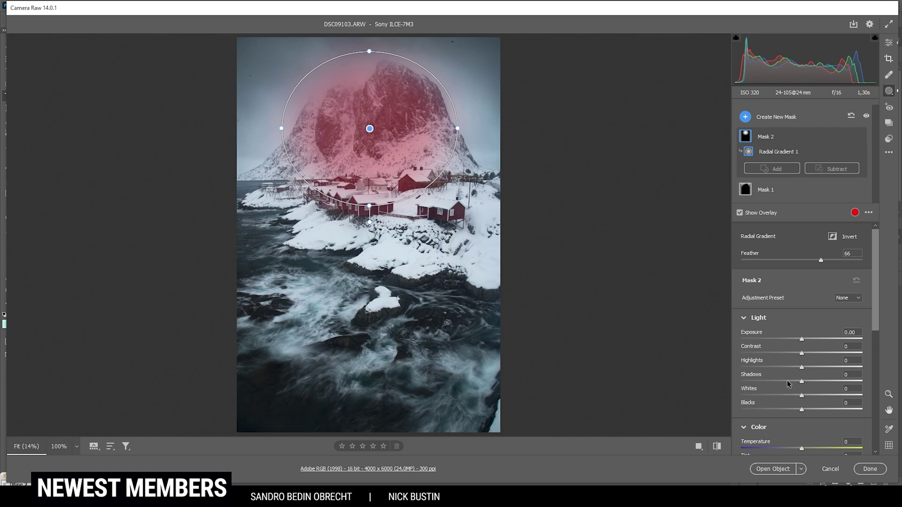
drag(801, 381, 715, 385)
drag(801, 409, 791, 410)
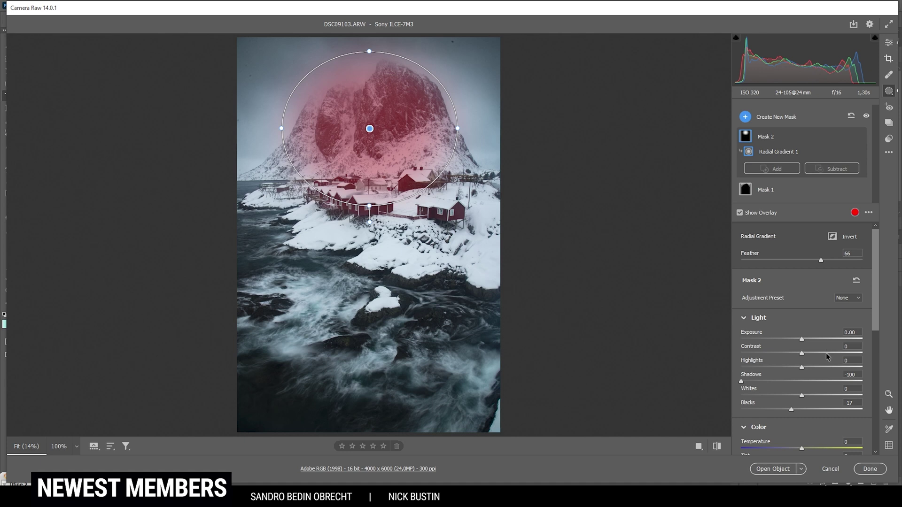
Give the peak mask Texture +4, Clarity +14 and Dehaze +5.
scroll(821, 364, down, 2)
scroll(819, 361, down, 3)
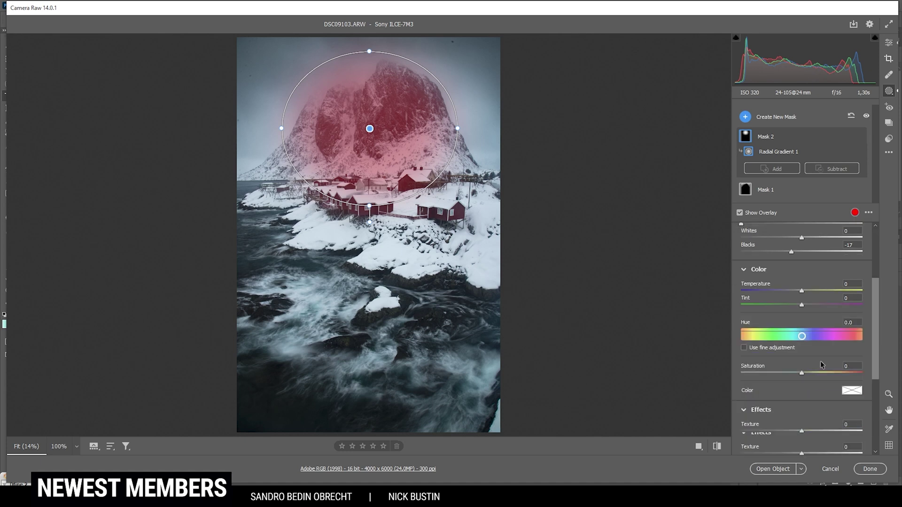
drag(801, 364, 805, 362)
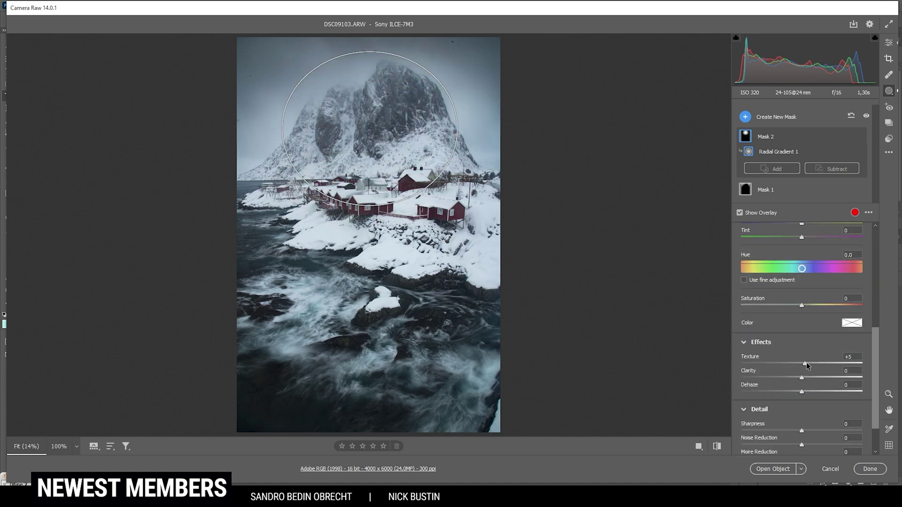
drag(805, 362, 811, 375)
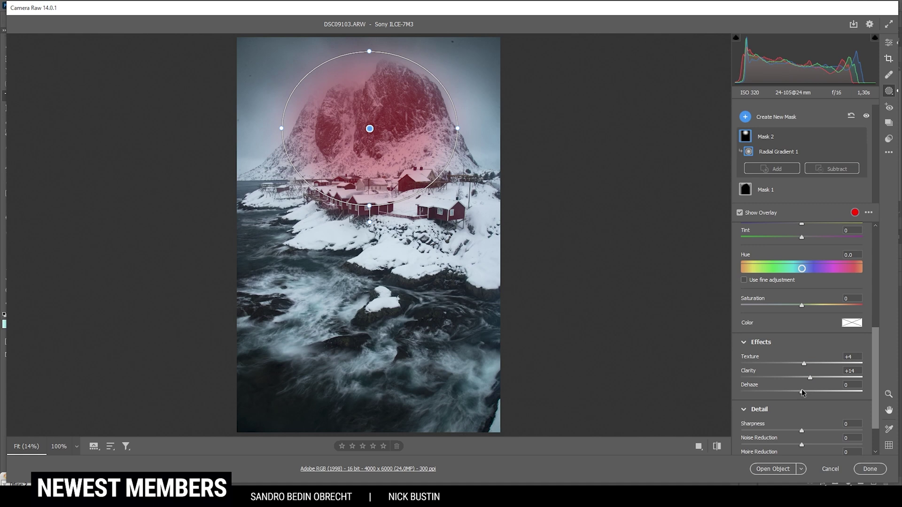
drag(803, 392, 805, 393)
Add a tilted radial gradient over the lower water and raise its exposure.
click(745, 117)
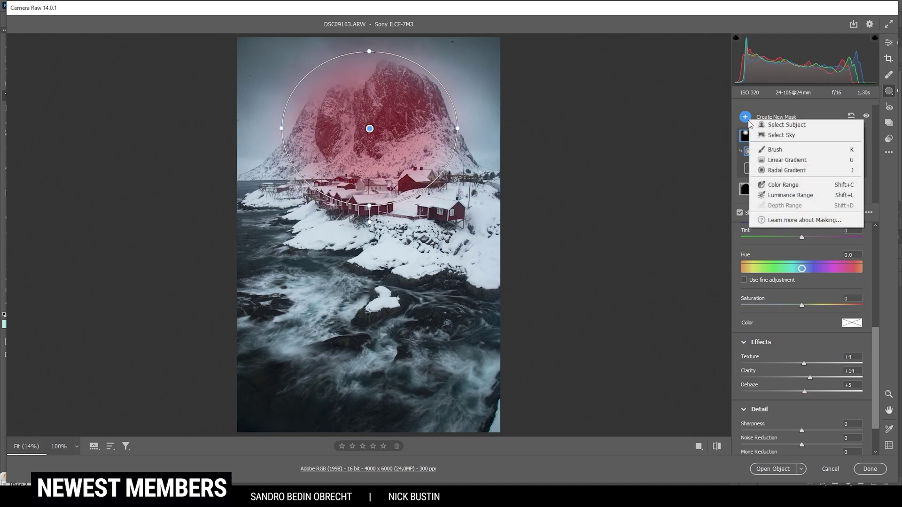
click(796, 172)
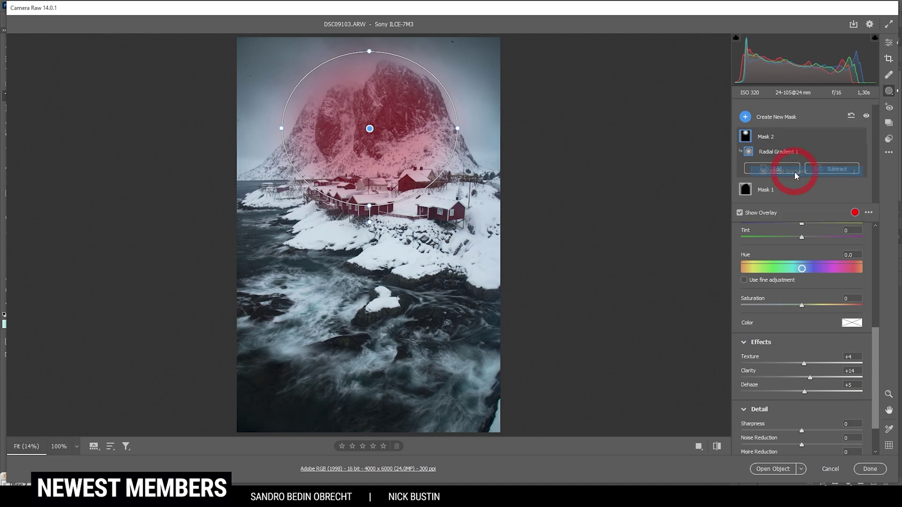
drag(338, 347, 488, 403)
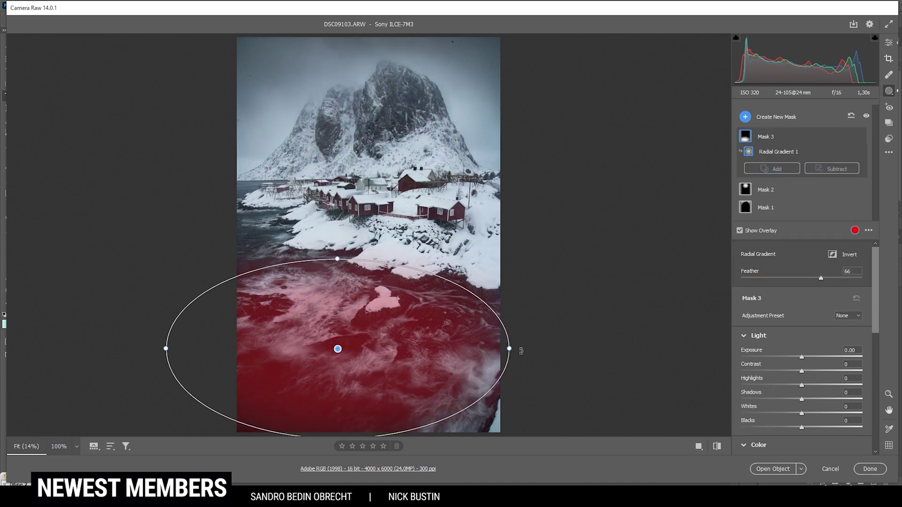
drag(519, 350, 542, 392)
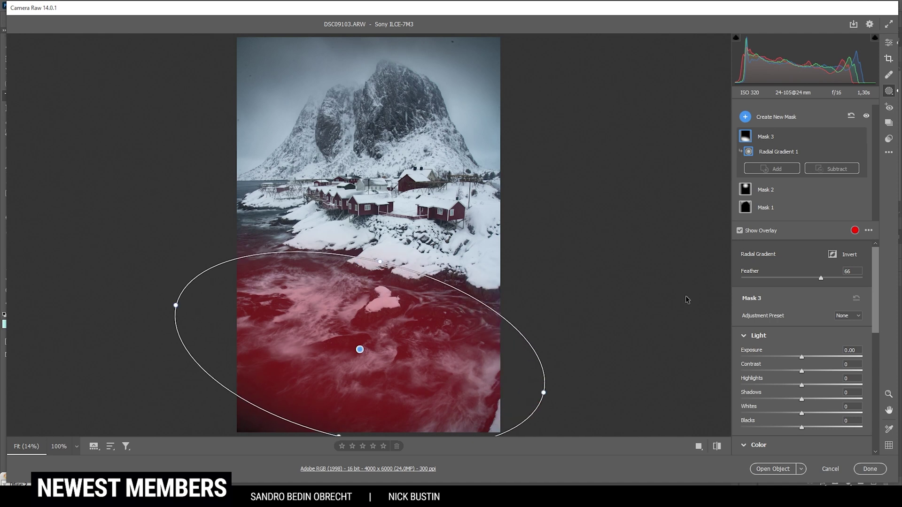
drag(802, 357, 810, 356)
Give the water mask Texture +27, Clarity +19 and Temperature -14.
scroll(810, 374, down, 1)
scroll(811, 375, down, 6)
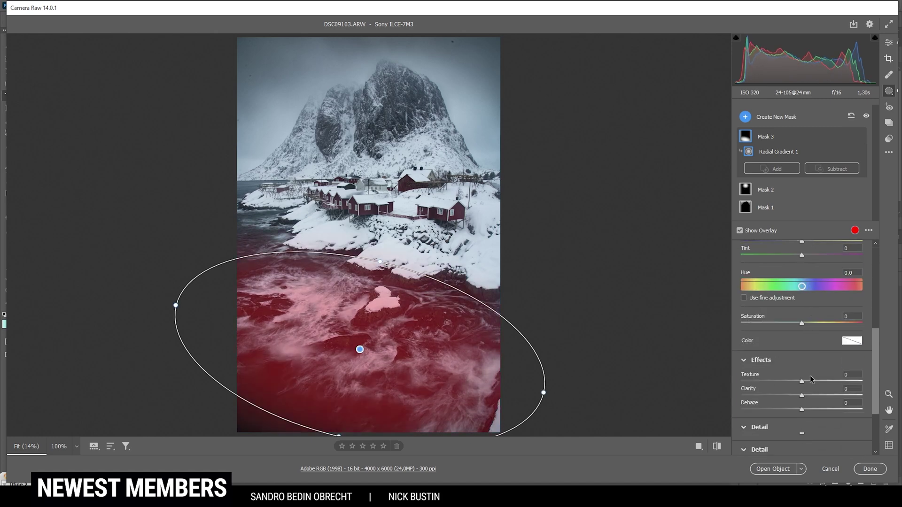
mouse_move(802, 383)
mouse_down()
mouse_move(818, 381)
mouse_move(802, 398)
mouse_move(813, 391)
mouse_up()
scroll(804, 305, up, 2)
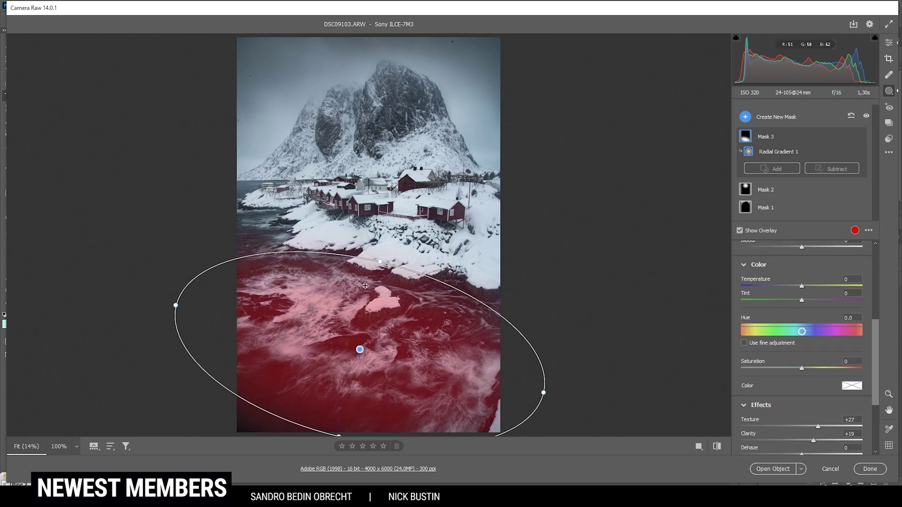
drag(796, 290, 792, 286)
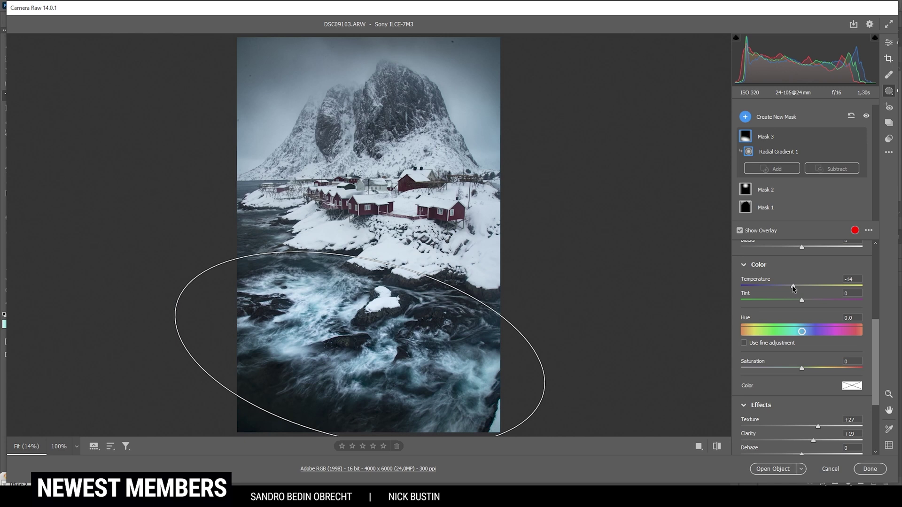
drag(792, 285, 793, 286)
Add a wide radial gradient across the mountain and village lifting Whites to +25, then exit masking.
click(778, 118)
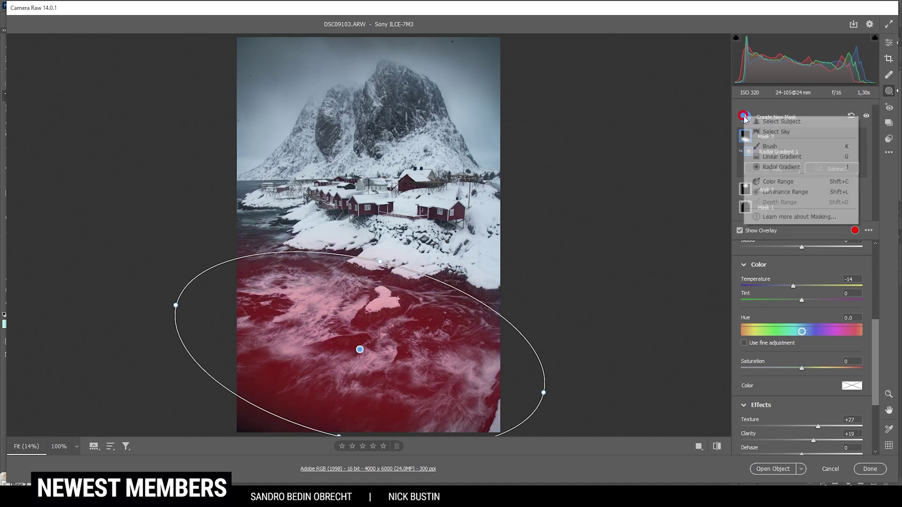
click(785, 168)
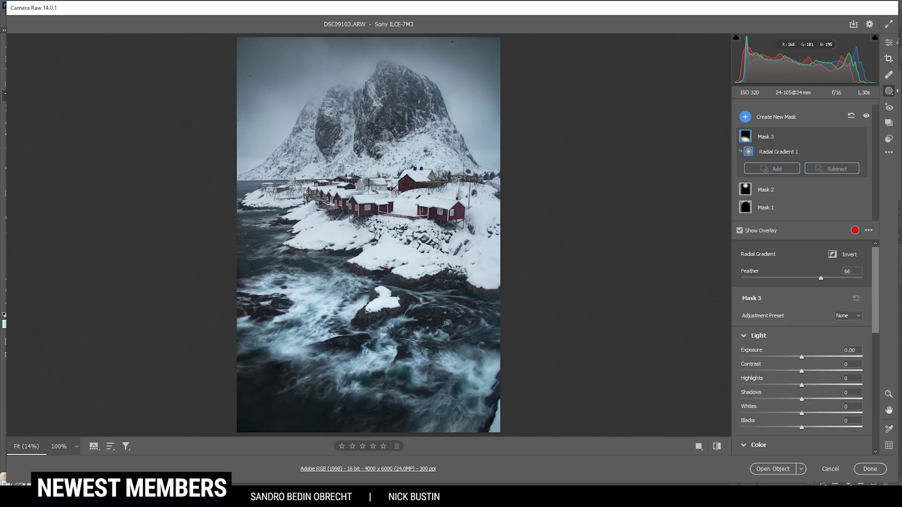
drag(352, 167, 481, 209)
drag(402, 179, 419, 177)
click(182, 169)
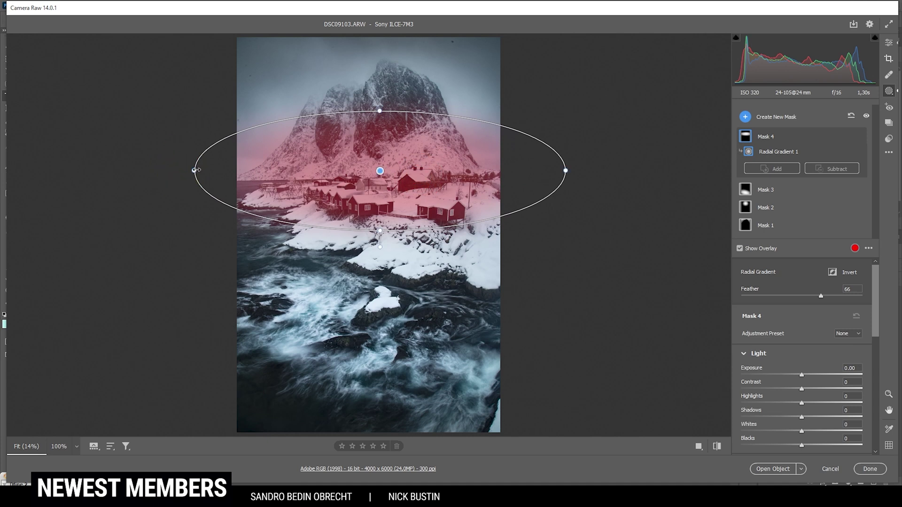
drag(195, 170, 170, 173)
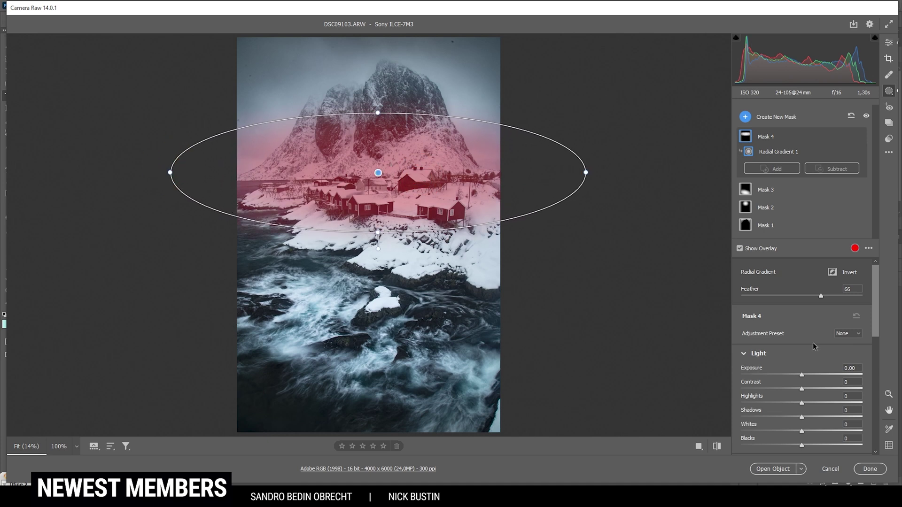
scroll(824, 368, down, 1)
mouse_move(804, 408)
mouse_down()
mouse_move(847, 404)
mouse_move(816, 409)
mouse_up()
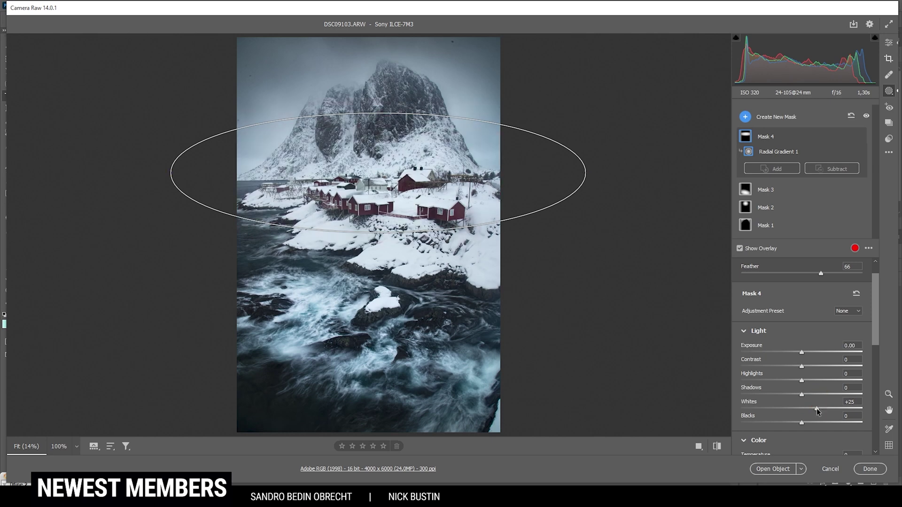
key(e)
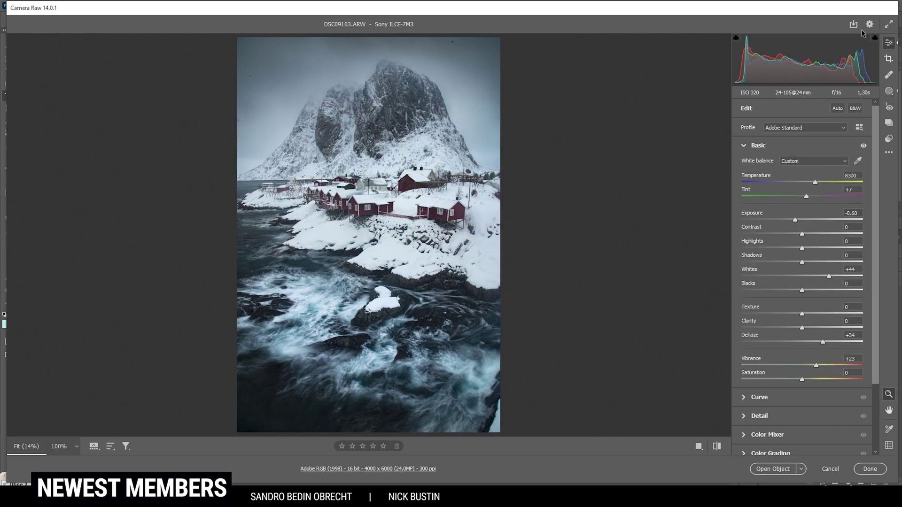
Toggle repeatedly between default settings and the full edit to compare before and after.
click(716, 447)
click(716, 447)
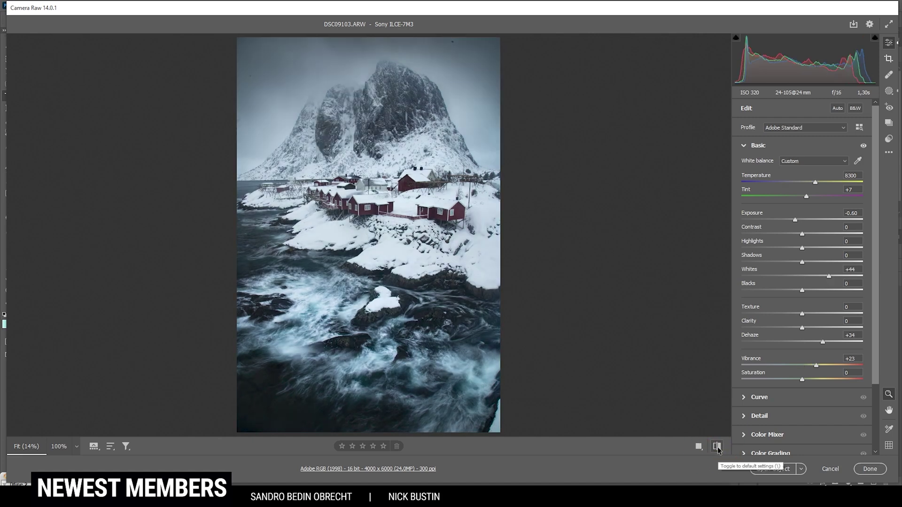
click(717, 447)
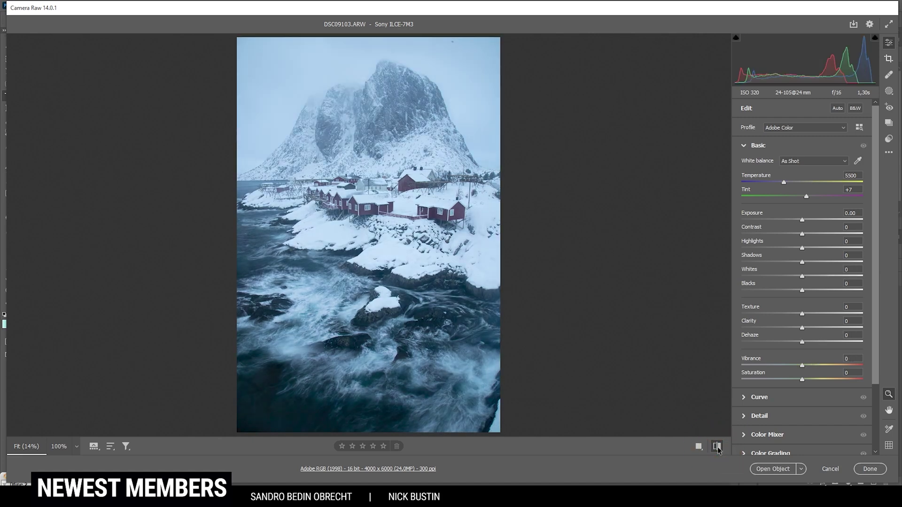
click(717, 447)
click(717, 447)
click(717, 447)
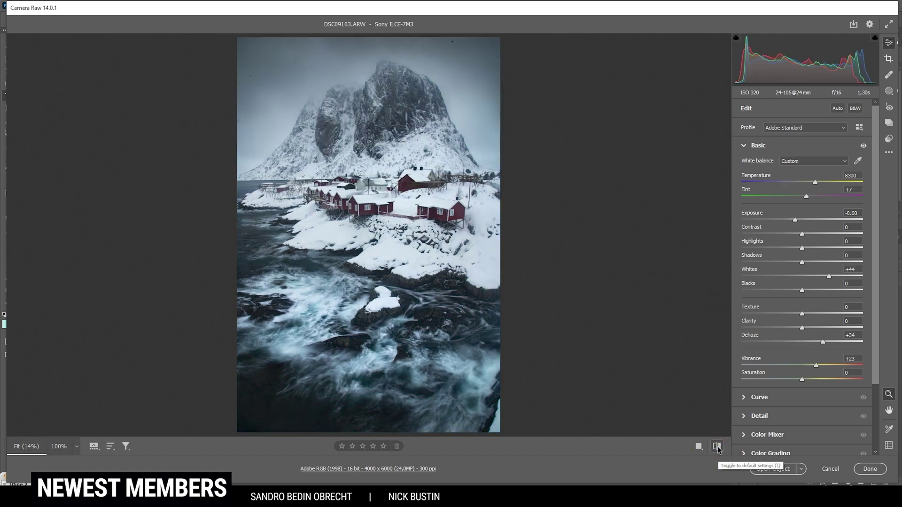
Swap Basic for the Color Mixer and push the Magentas hue to +100.
click(762, 146)
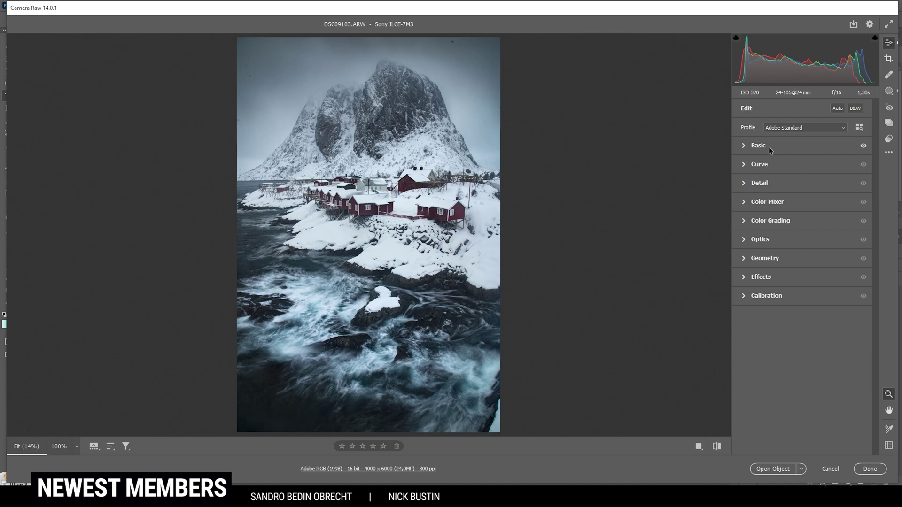
click(735, 199)
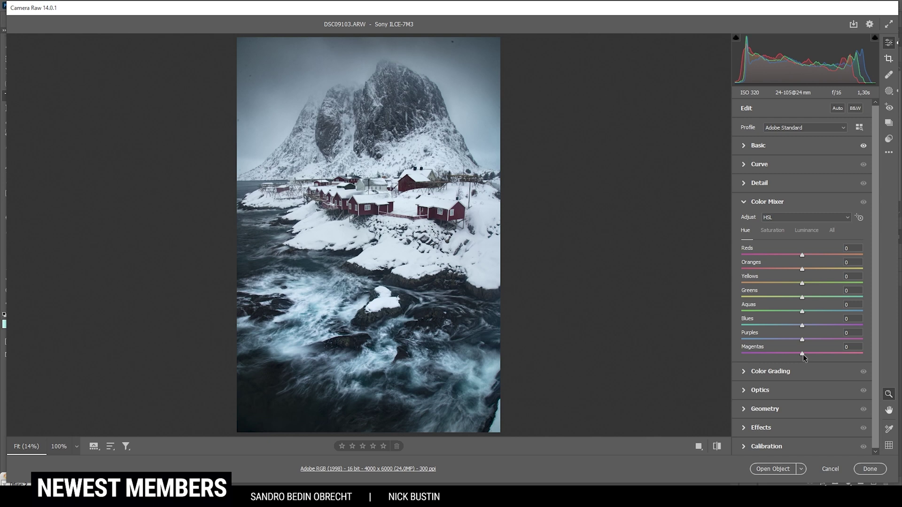
drag(802, 354, 864, 354)
drag(848, 353, 864, 354)
Set Color Mixer saturation to Reds +18 and Magentas +19, and Magentas luminance to +100.
click(767, 232)
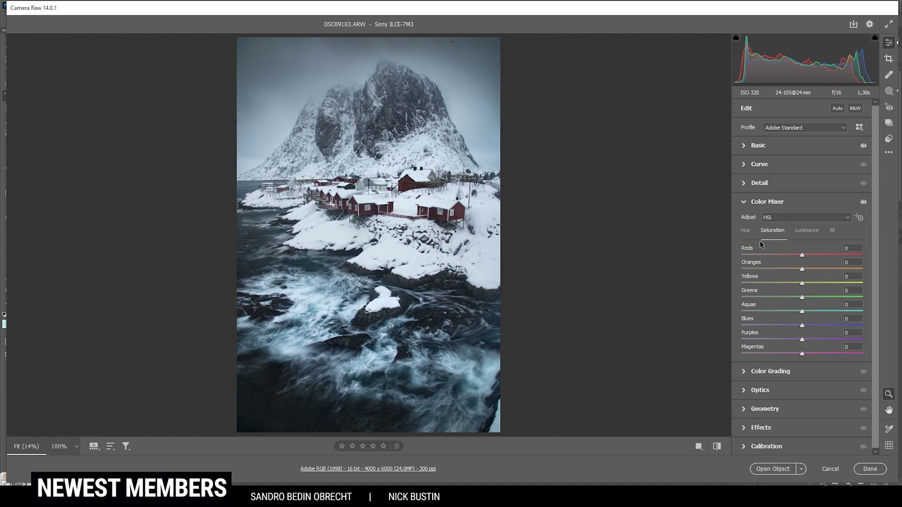
drag(806, 254, 830, 256)
drag(802, 352, 845, 354)
click(805, 232)
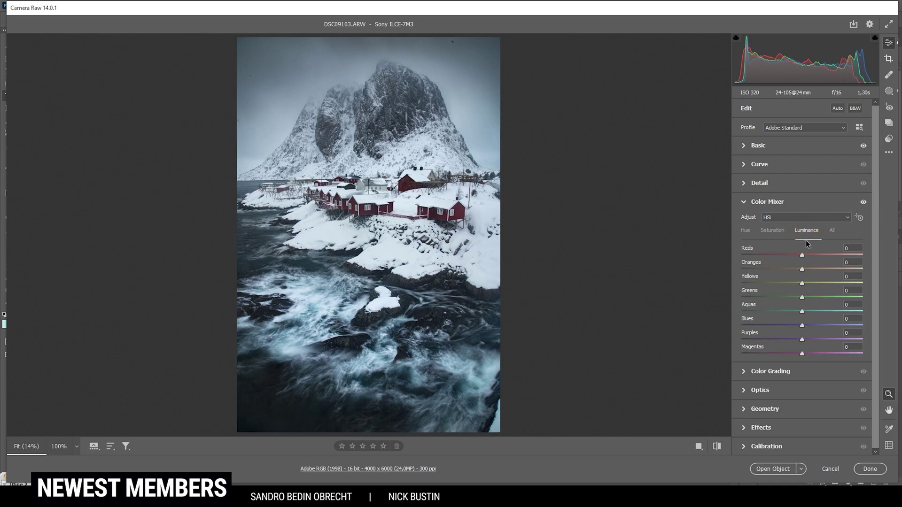
drag(801, 256, 803, 256)
drag(802, 353, 892, 359)
Toggle the colour mixer effect off and on to compare, then show the four existing masks.
drag(865, 202, 865, 202)
click(865, 202)
click(865, 202)
click(865, 202)
click(865, 202)
click(889, 93)
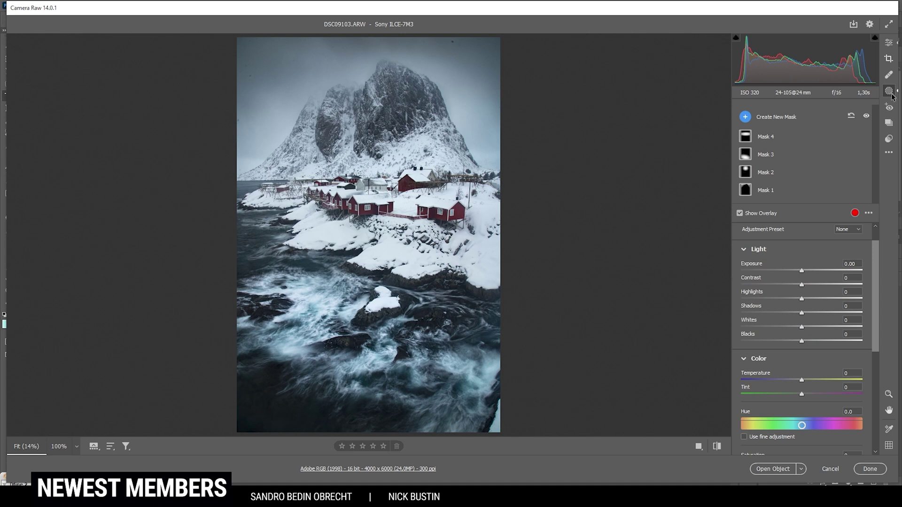
Create a Color Range mask sampled from a red hut.
click(748, 118)
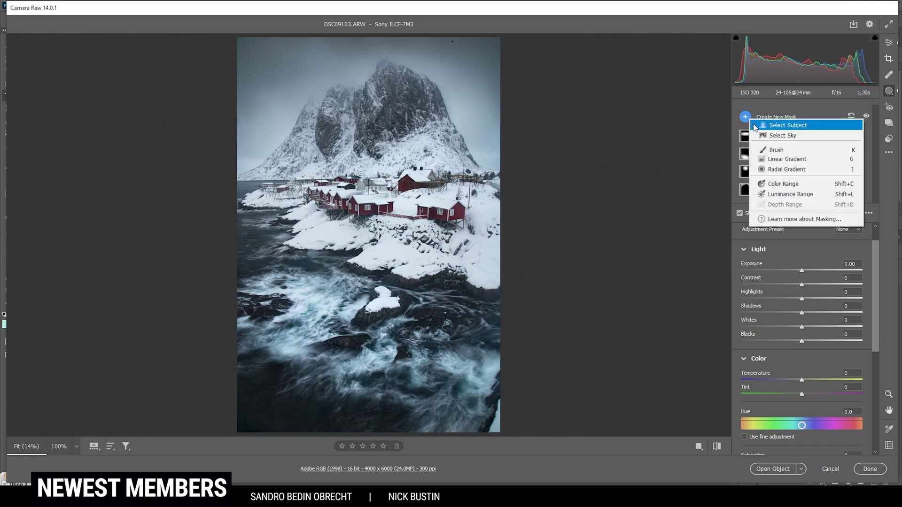
click(787, 187)
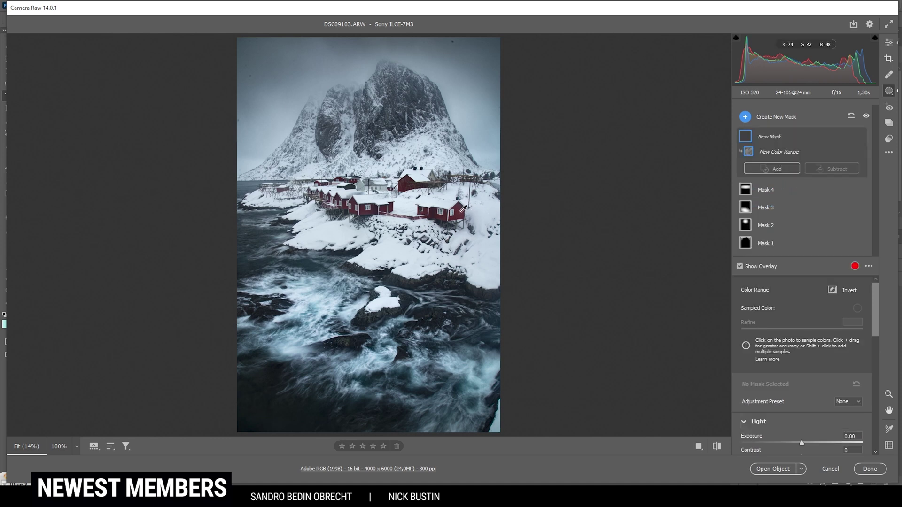
click(459, 212)
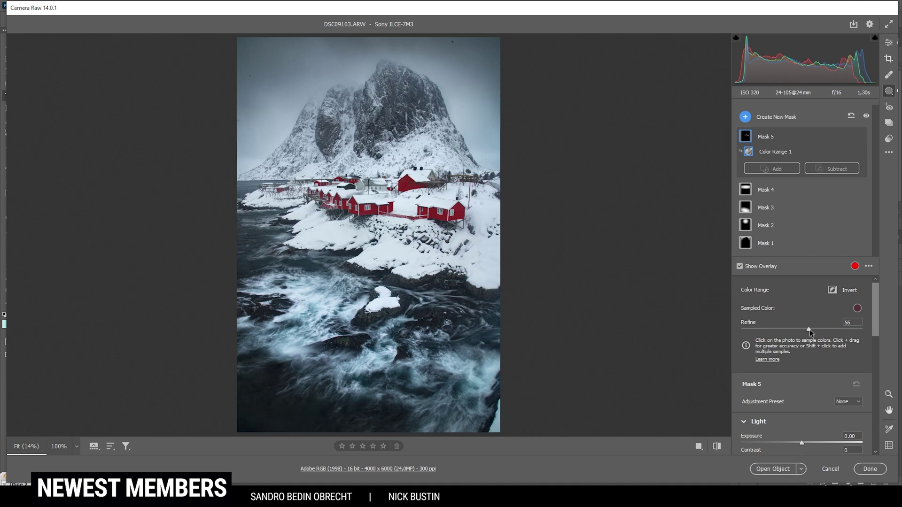
Give the red-hut mask Exposure +0.25, Temperature +10 and Saturation +41.
scroll(821, 433, down, 3)
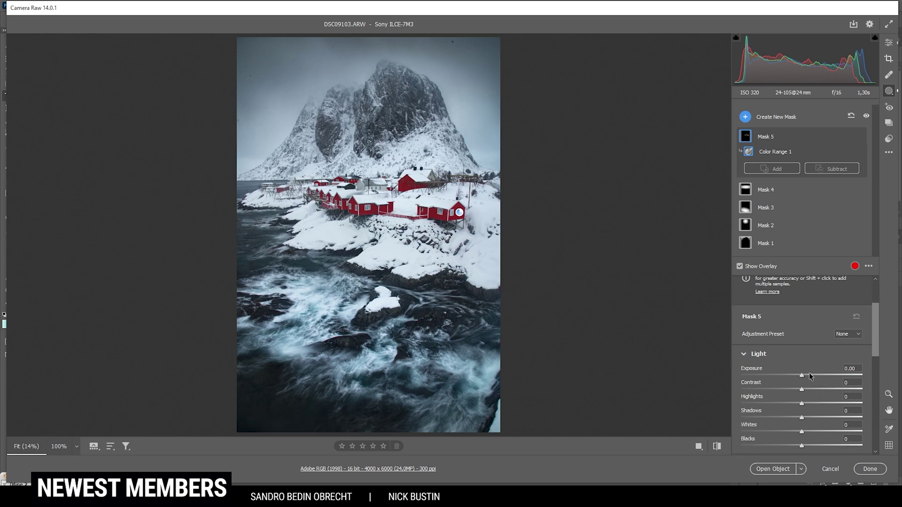
drag(803, 376, 812, 374)
scroll(760, 350, down, 4)
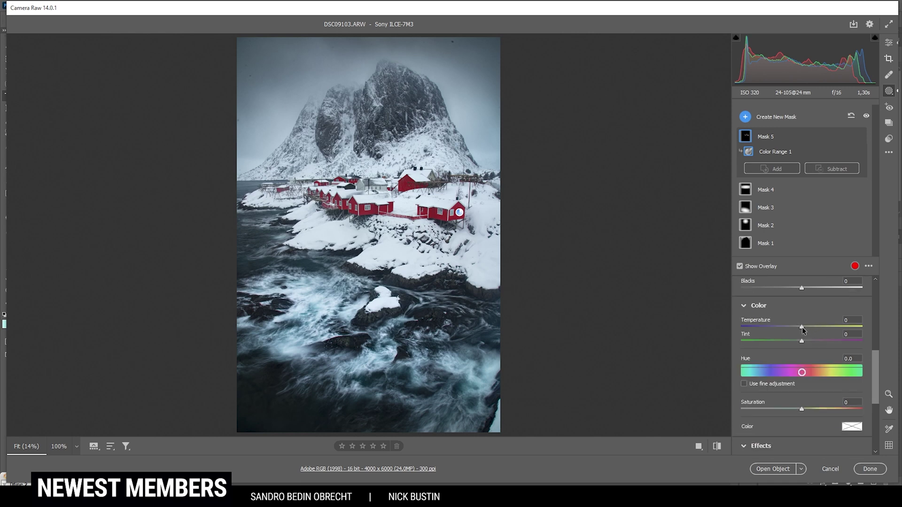
drag(802, 326, 807, 326)
drag(808, 326, 808, 326)
scroll(805, 375, down, 1)
drag(801, 385, 815, 385)
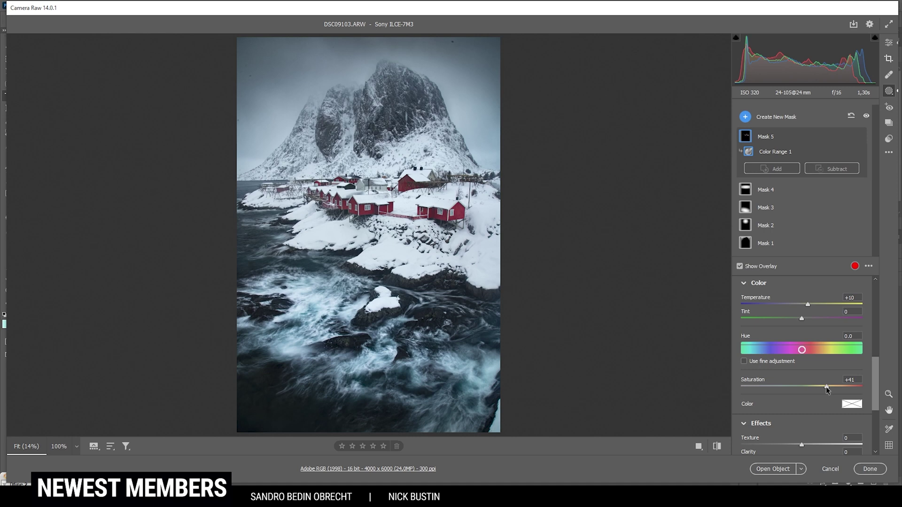
In Color Grading, tint the shadows blue with hue 222 and saturation 3.
click(887, 44)
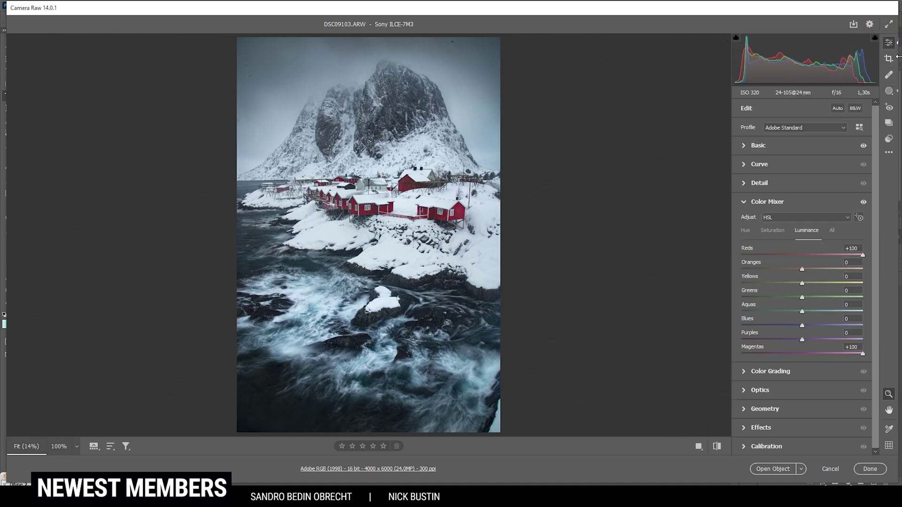
click(776, 204)
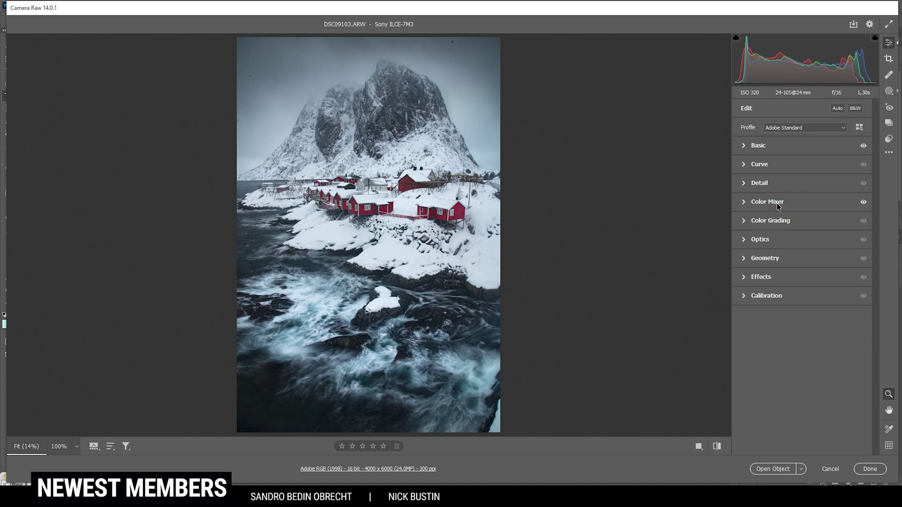
click(744, 222)
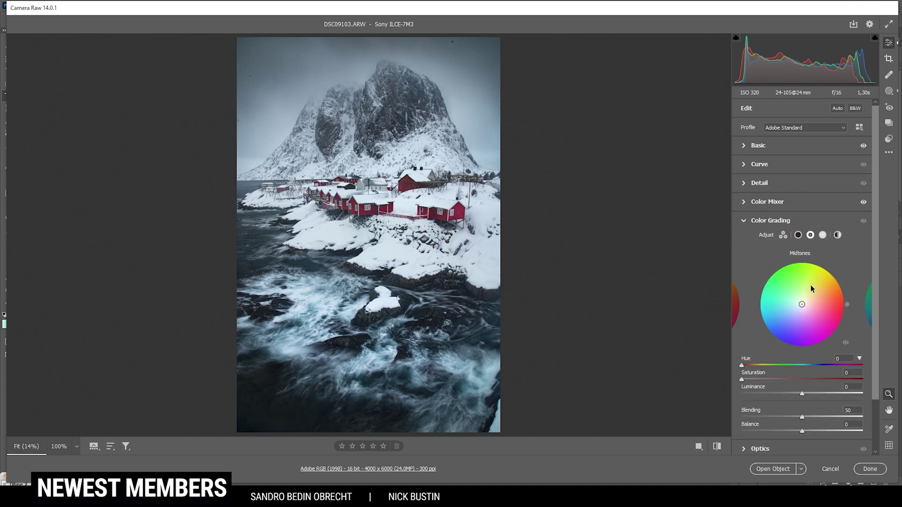
click(797, 235)
drag(741, 365, 815, 373)
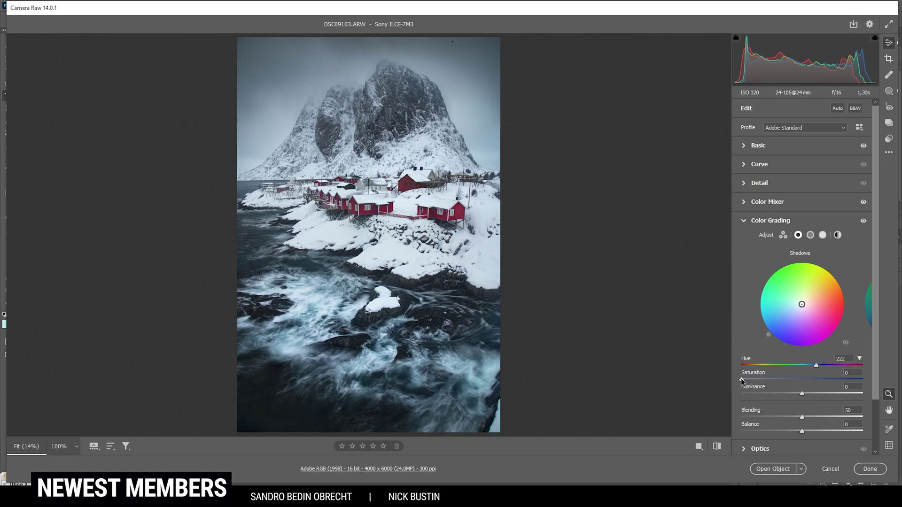
drag(742, 379, 745, 379)
Tint the midtones blue with hue 225 and saturation 3, then collapse Color Grading.
click(810, 235)
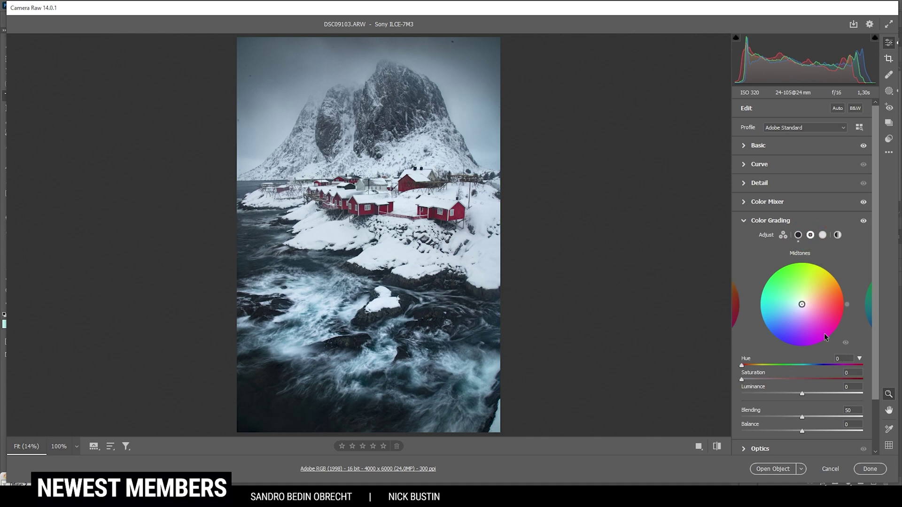
drag(741, 365, 817, 369)
drag(741, 380, 744, 380)
click(775, 222)
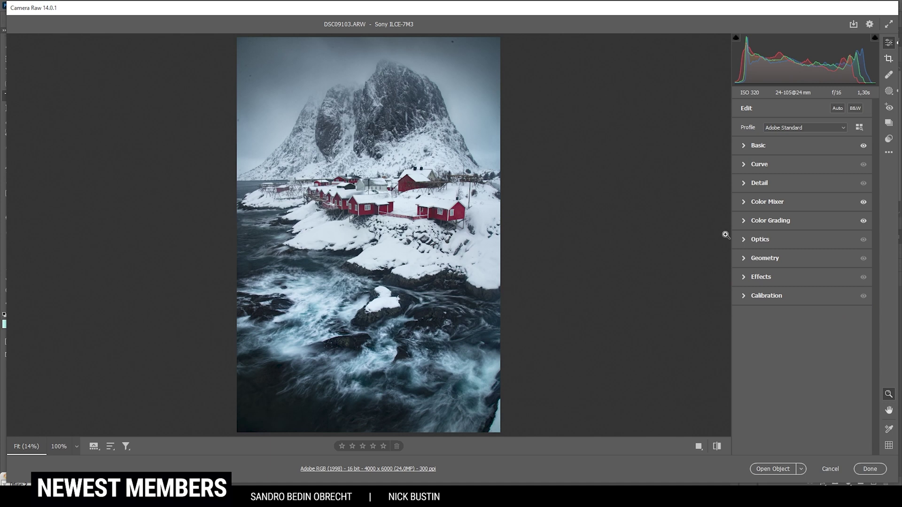
Sharpen at 65 with radius 0.5, detail 100 and masking 71, then open the image in Photoshop.
click(765, 183)
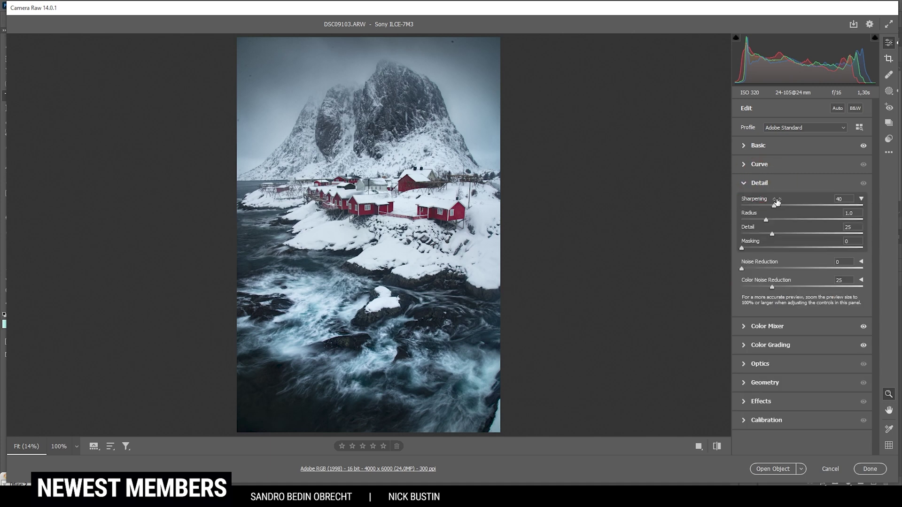
drag(765, 219, 720, 215)
drag(771, 233, 865, 241)
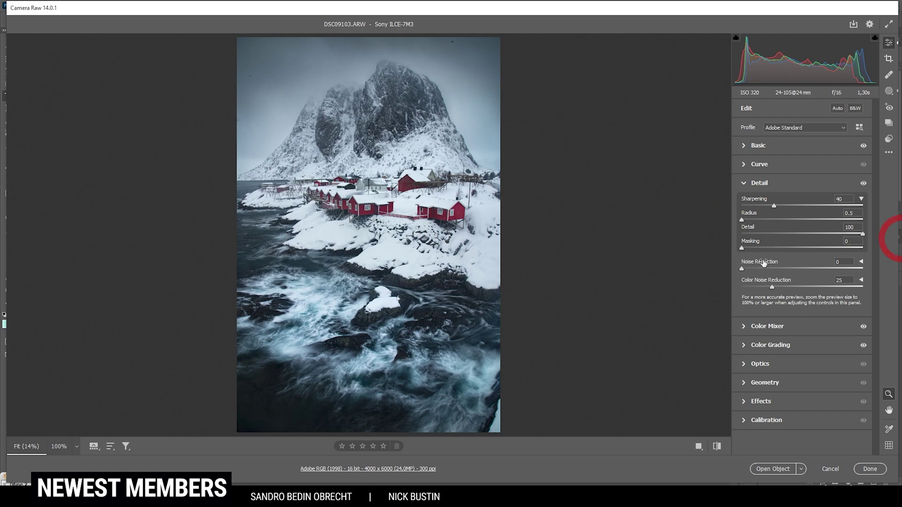
drag(743, 247, 827, 254)
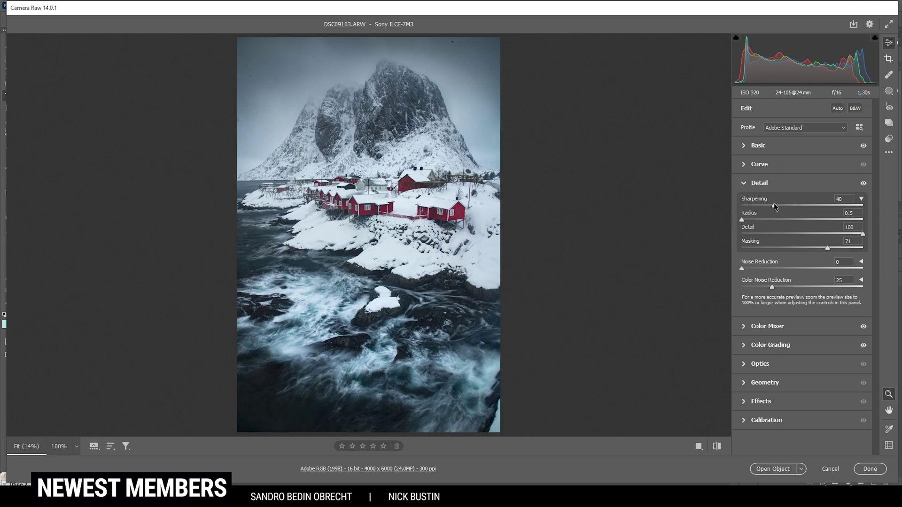
drag(774, 204, 795, 206)
click(772, 469)
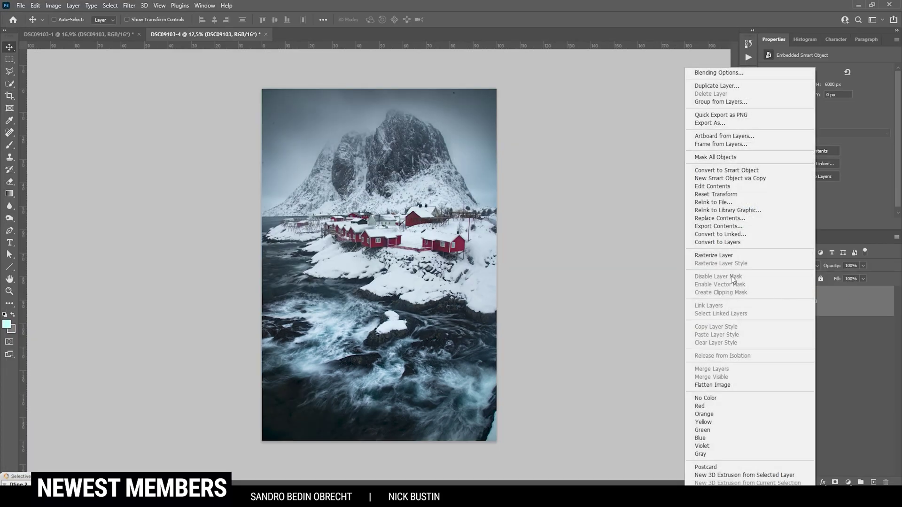
Rasterize the layer and spot-heal a dust spot in the sky with Content-Aware.
click(709, 255)
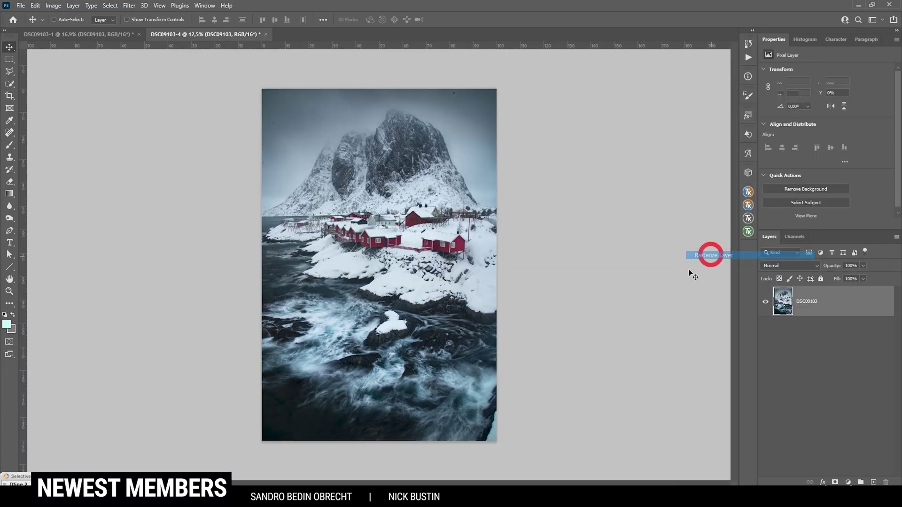
scroll(280, 98, up, 5)
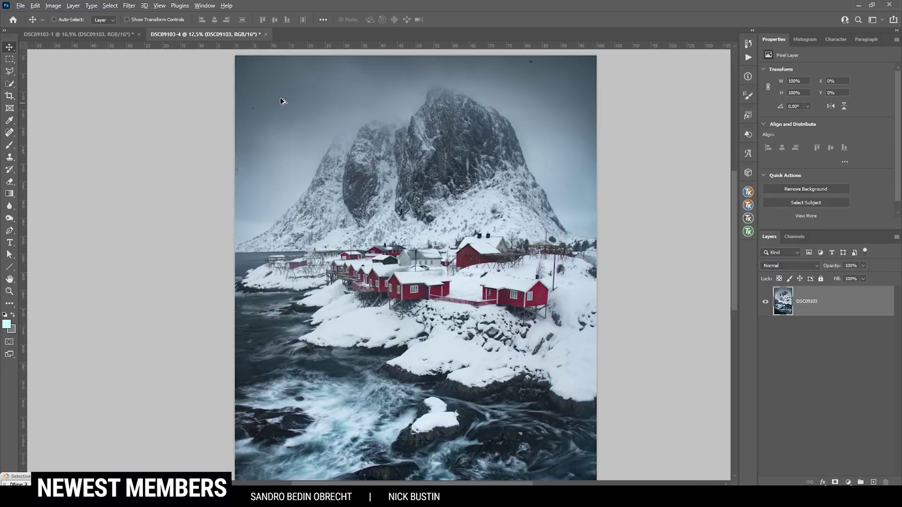
click(10, 132)
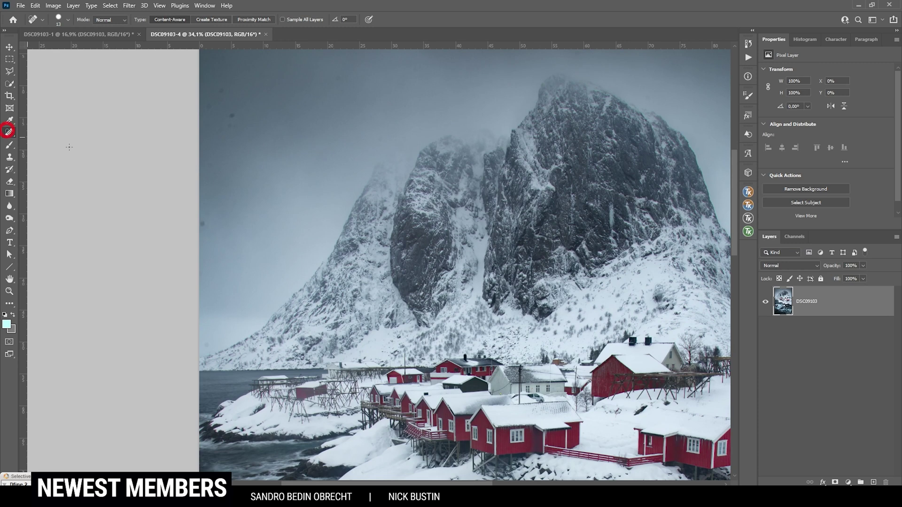
scroll(203, 222, up, 2)
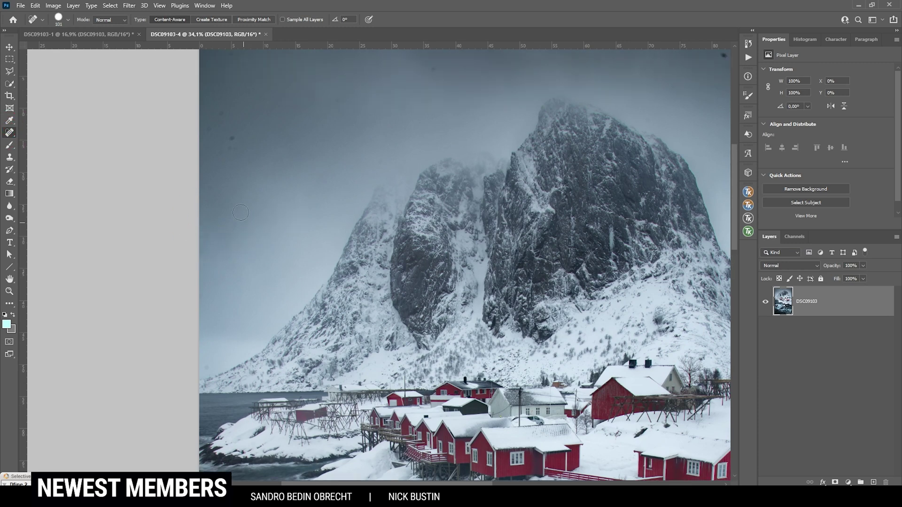
scroll(218, 126, up, 1)
click(233, 93)
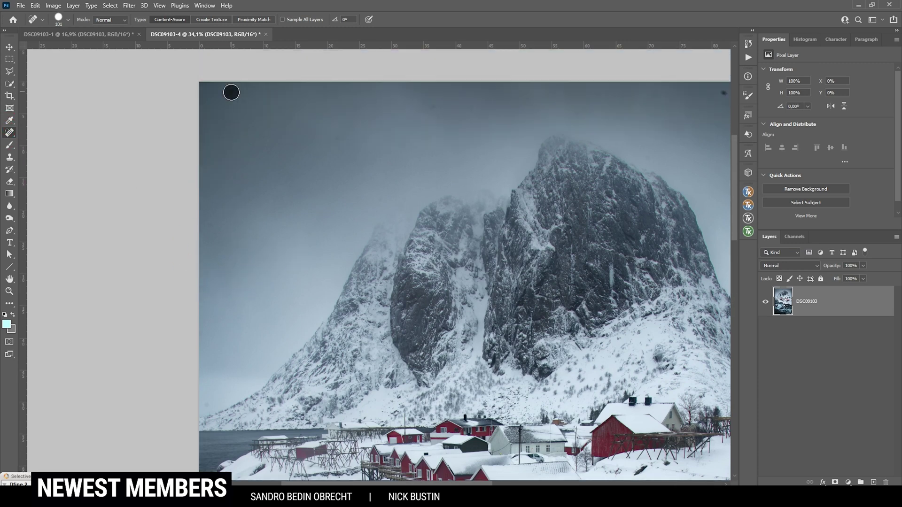
Spot-heal the drying-rack blemish and the bright strip along the right edge.
scroll(228, 115, up, 1)
scroll(600, 122, up, 5)
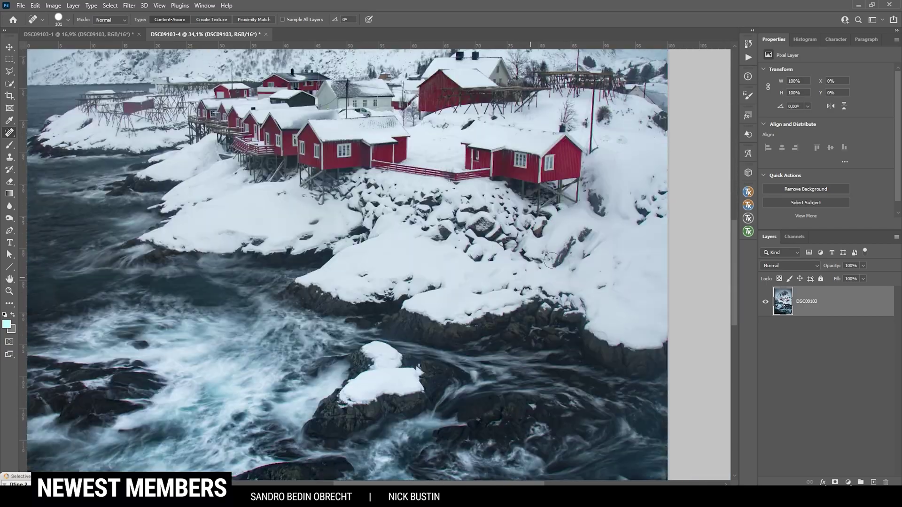
scroll(310, 256, up, 3)
scroll(310, 256, down, 3)
scroll(310, 256, right, 5)
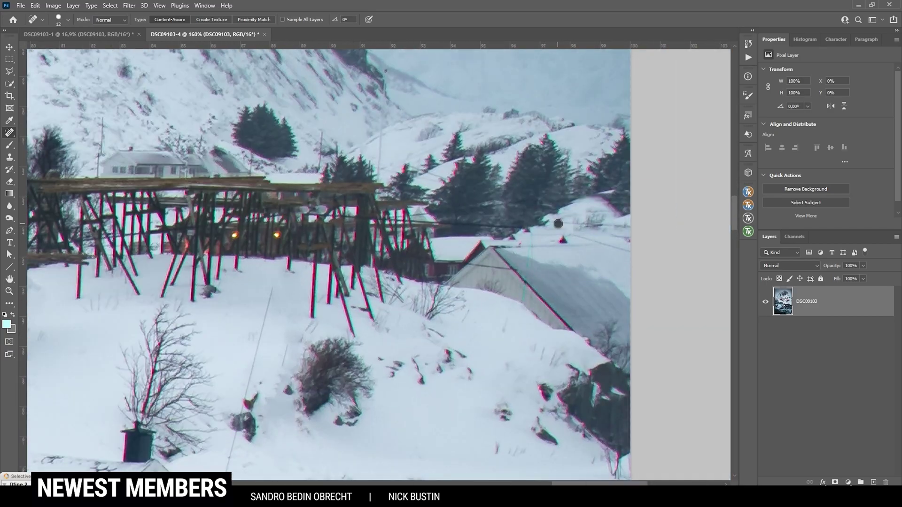
click(439, 221)
scroll(485, 226, down, 8)
scroll(521, 310, down, 3)
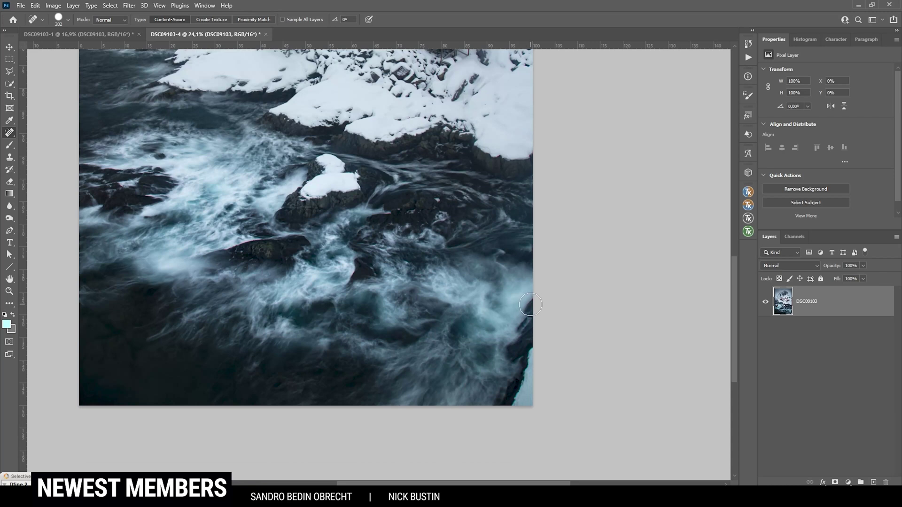
mouse_move(513, 356)
mouse_down()
mouse_move(531, 348)
mouse_move(504, 412)
mouse_move(533, 383)
mouse_move(532, 403)
mouse_move(519, 362)
mouse_up()
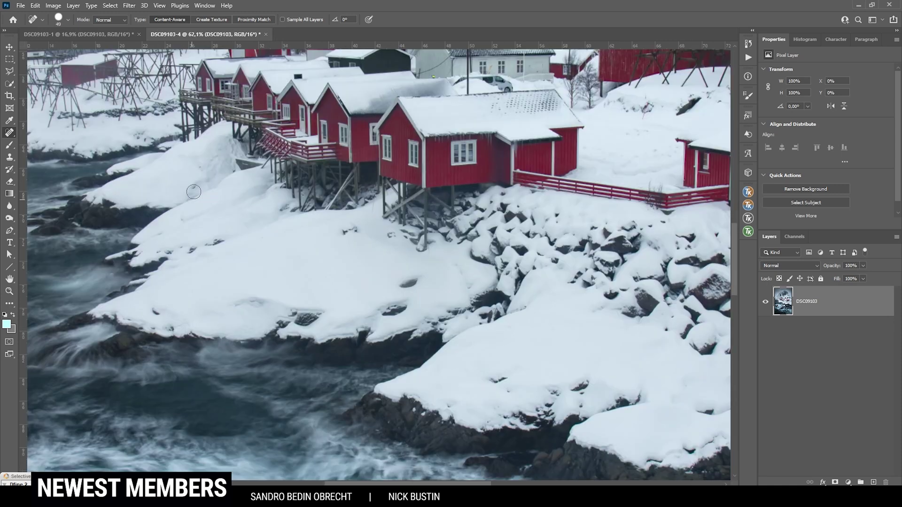
scroll(193, 191, down, 6)
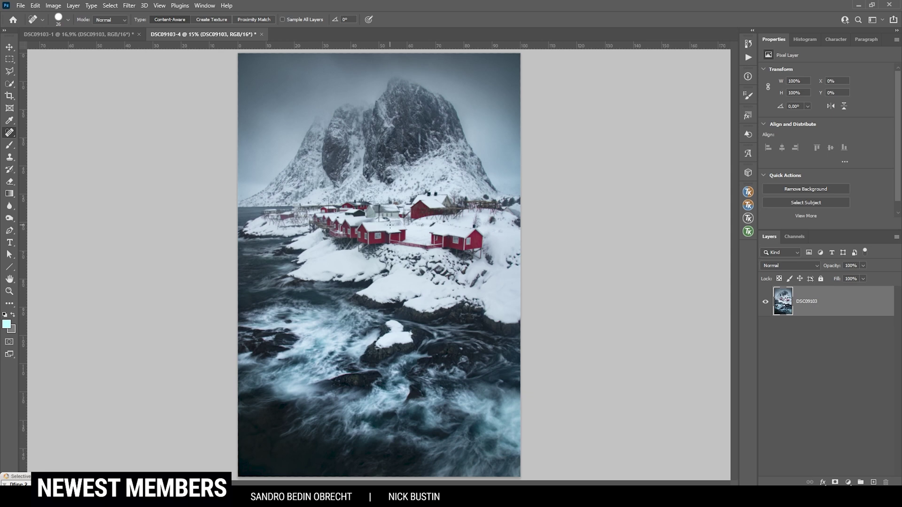
key(c)
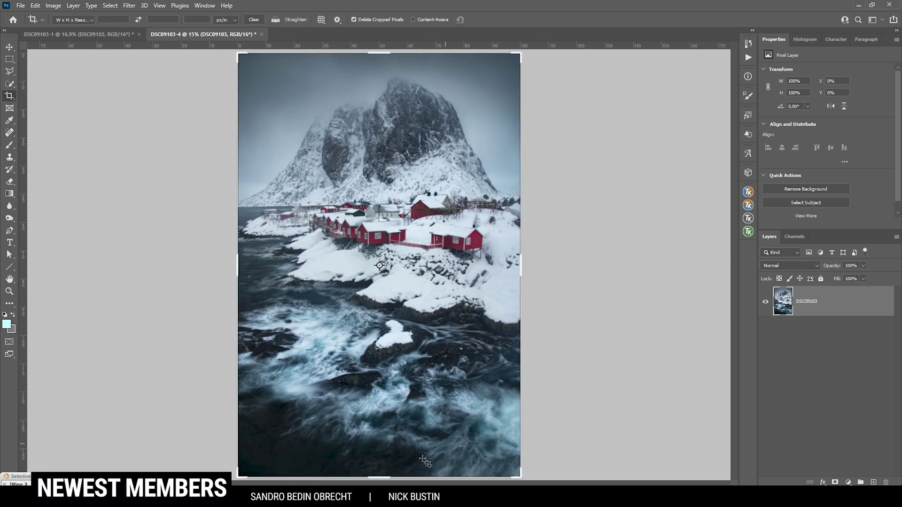
Crop a strip off the bottom, trimming the height to about 91.4%.
mouse_move(383, 476)
mouse_down()
mouse_move(399, 460)
mouse_move(380, 454)
mouse_move(383, 461)
mouse_up()
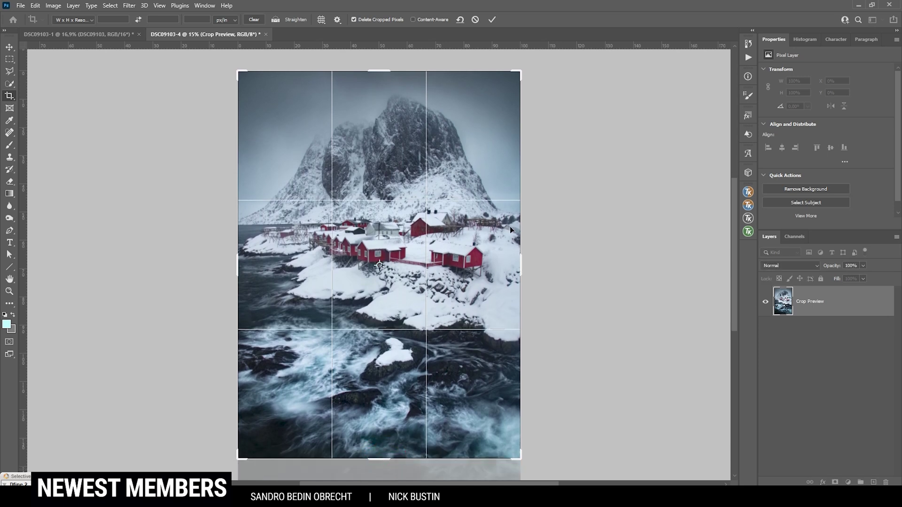
click(491, 19)
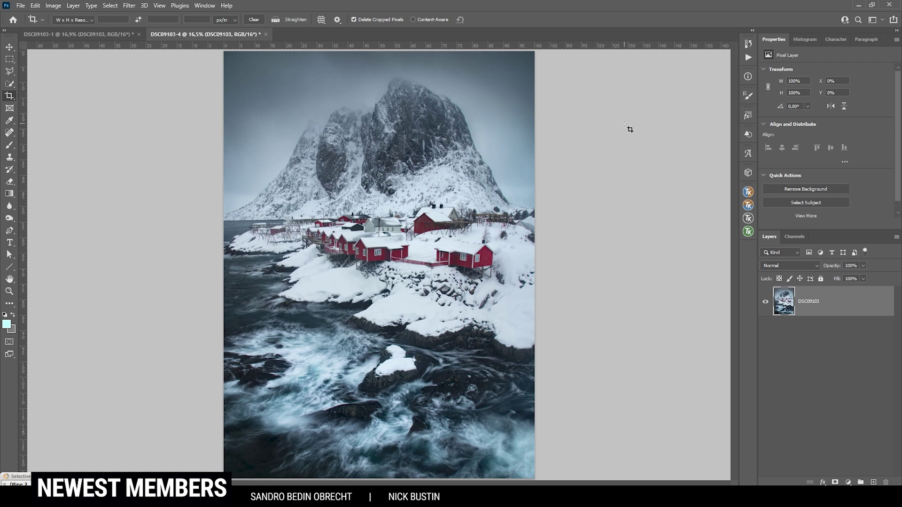
In Color Efex Pro 4, add Pro Contrast with 8% dynamic contrast.
click(130, 5)
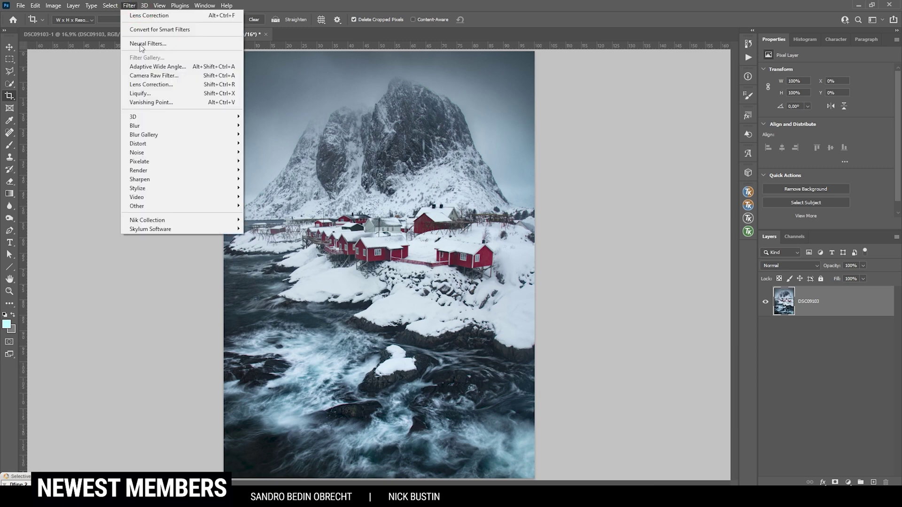
mouse_move(168, 222)
click(261, 230)
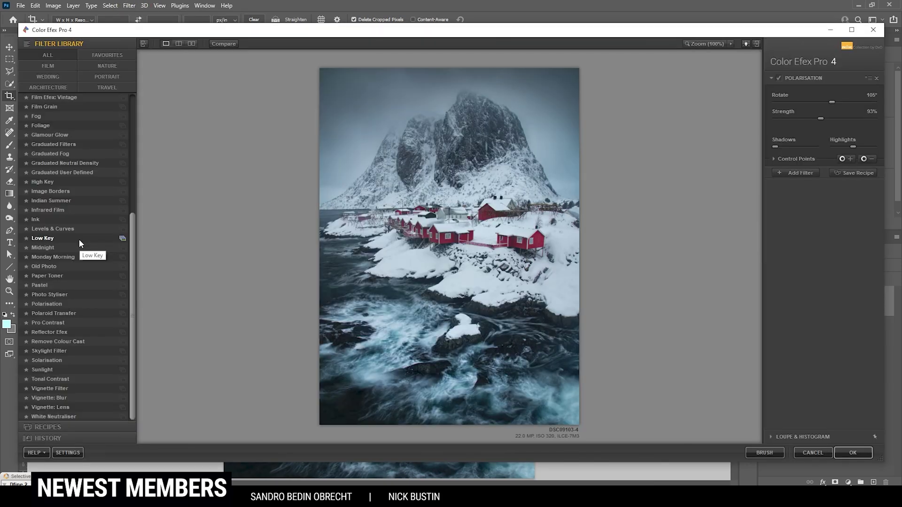
click(91, 326)
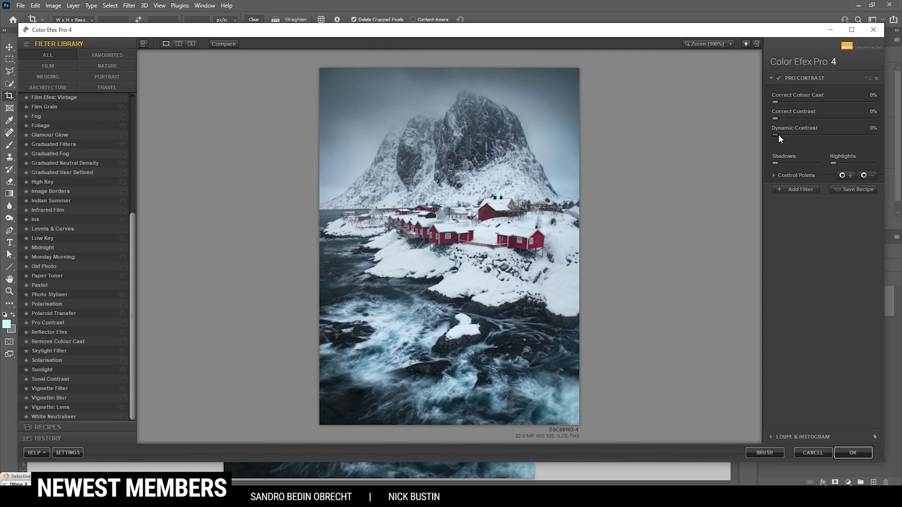
drag(788, 133, 736, 131)
drag(131, 250, 131, 122)
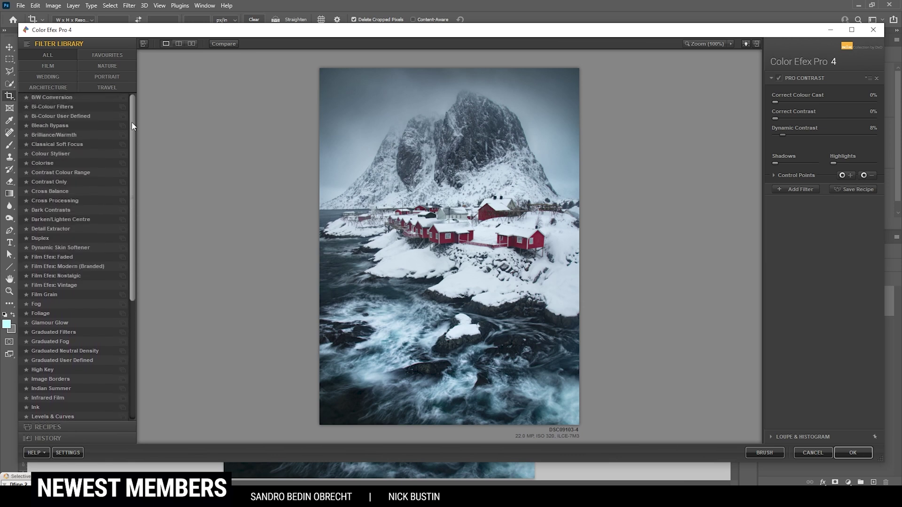
Add Brilliance/Warmth at -3% warmth and apply the filters as a new layer.
click(82, 136)
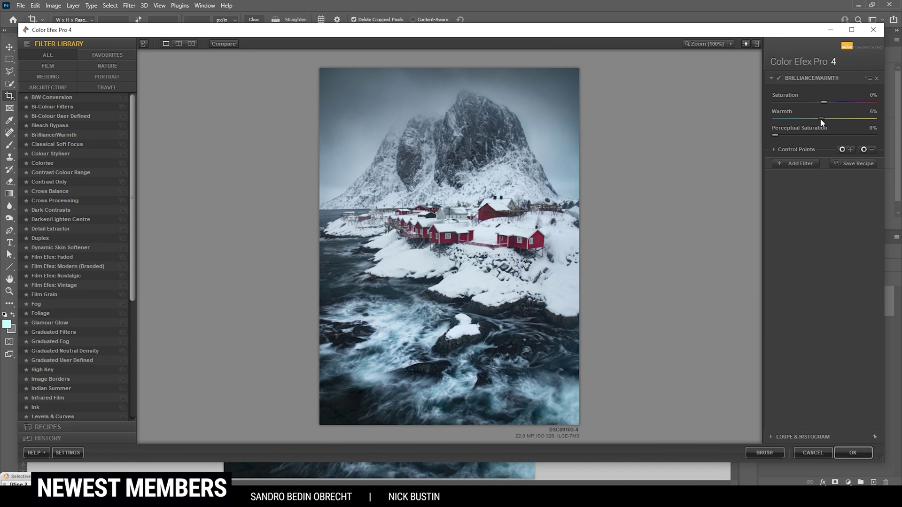
drag(820, 119, 816, 118)
drag(820, 118, 821, 118)
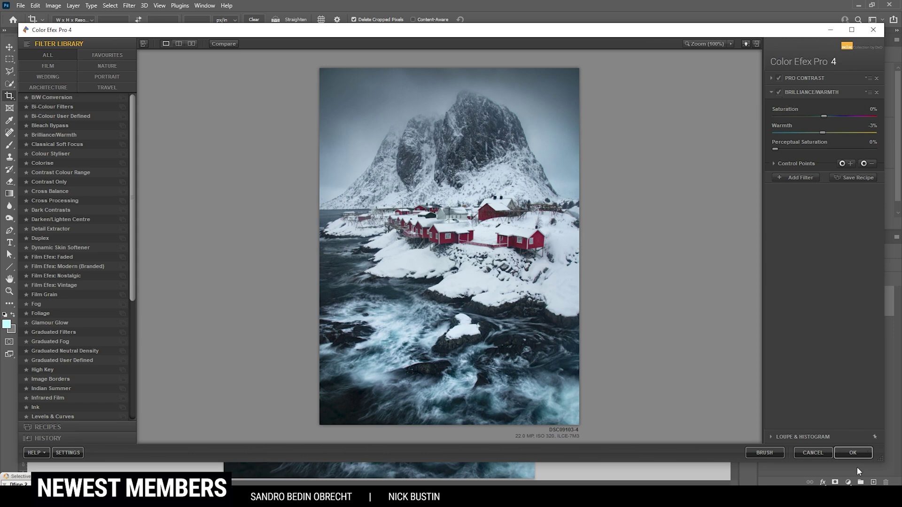
click(844, 451)
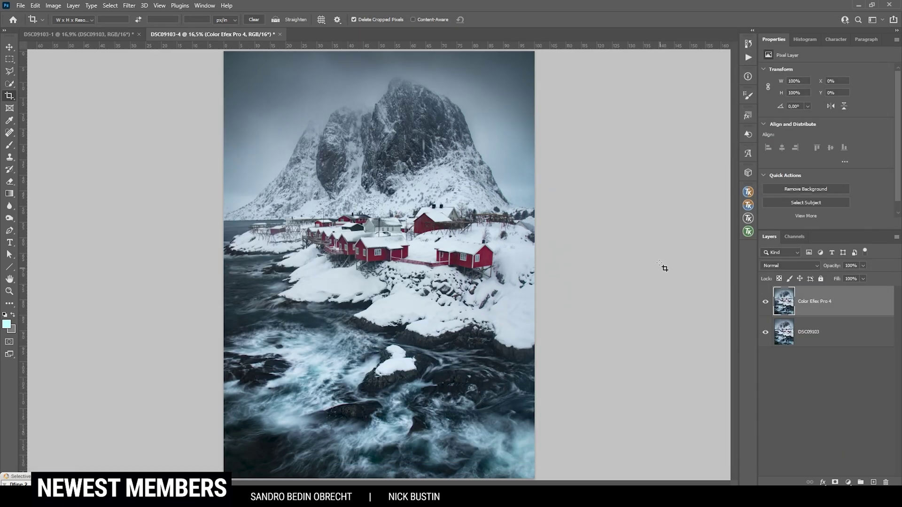
Show the histogram and add a Levels adjustment layer with white input at 246.
click(796, 41)
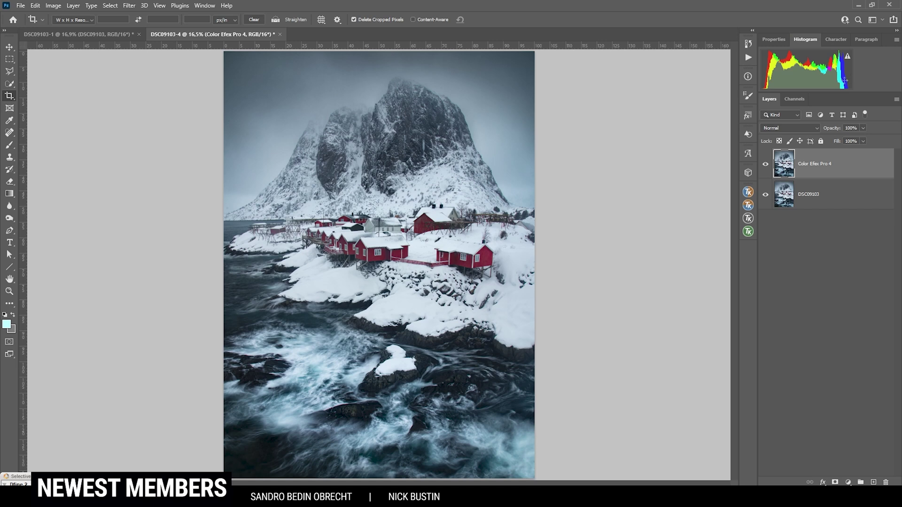
click(847, 482)
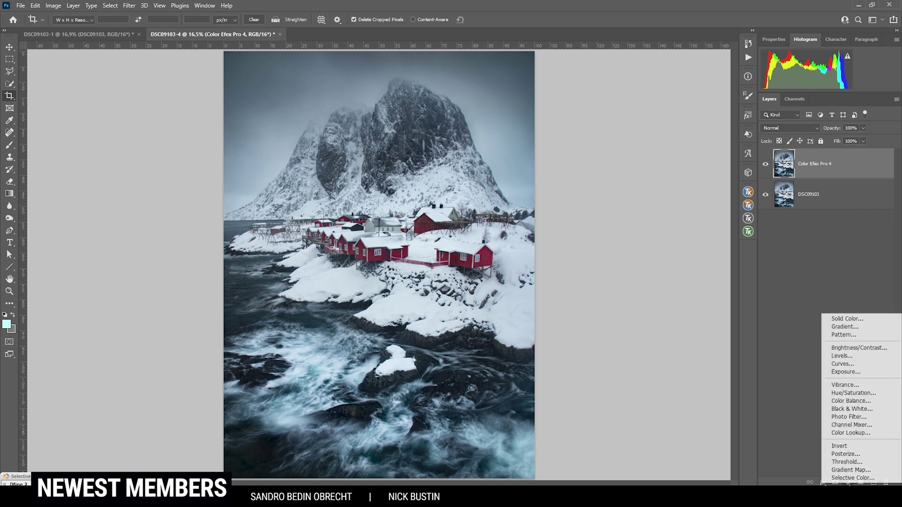
click(869, 359)
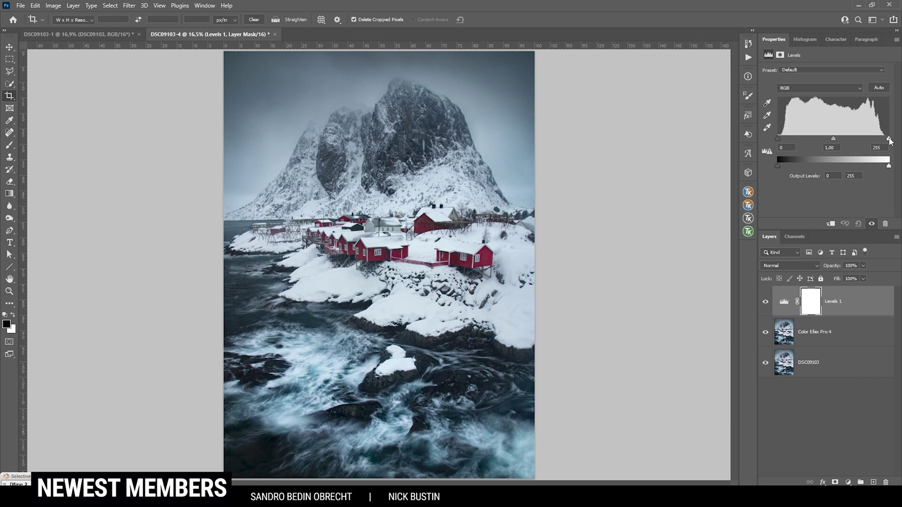
drag(889, 138, 886, 142)
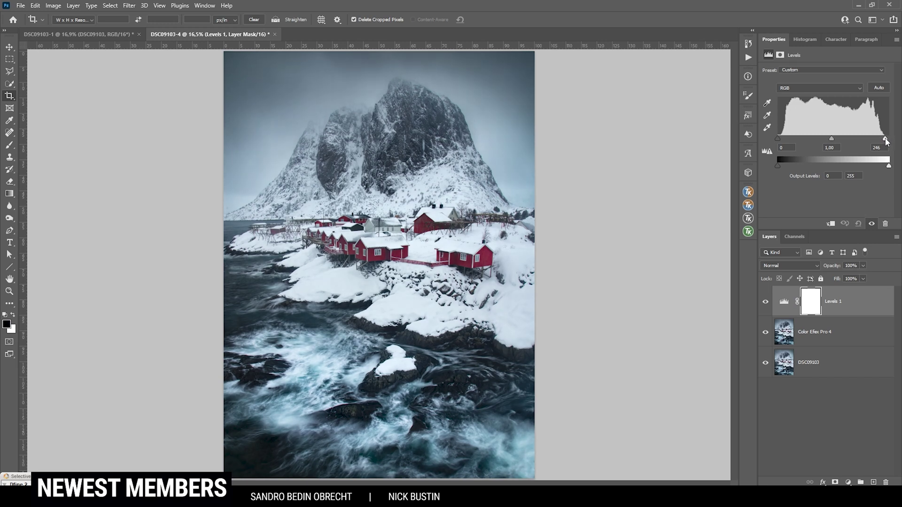
Toggle the Levels 1 layer's visibility repeatedly to compare before and after.
click(765, 302)
click(765, 302)
click(765, 301)
click(765, 302)
click(765, 302)
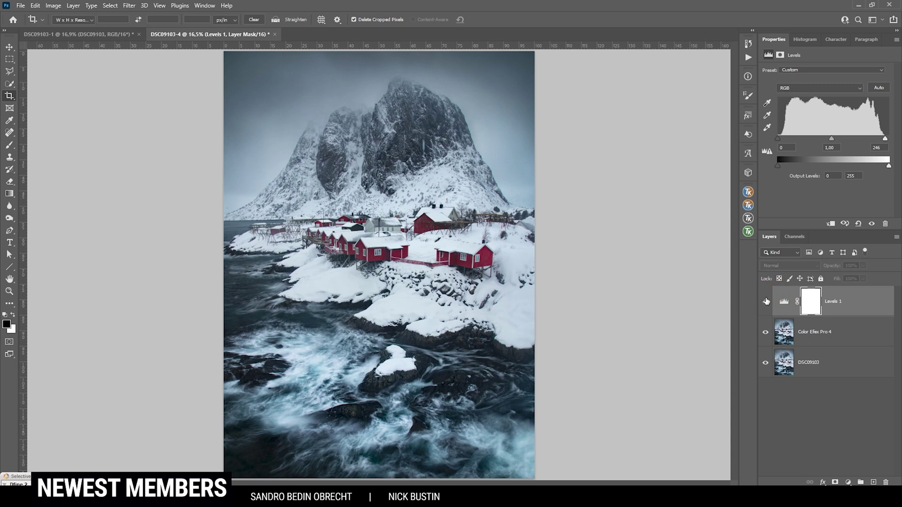
click(766, 301)
click(765, 302)
click(765, 301)
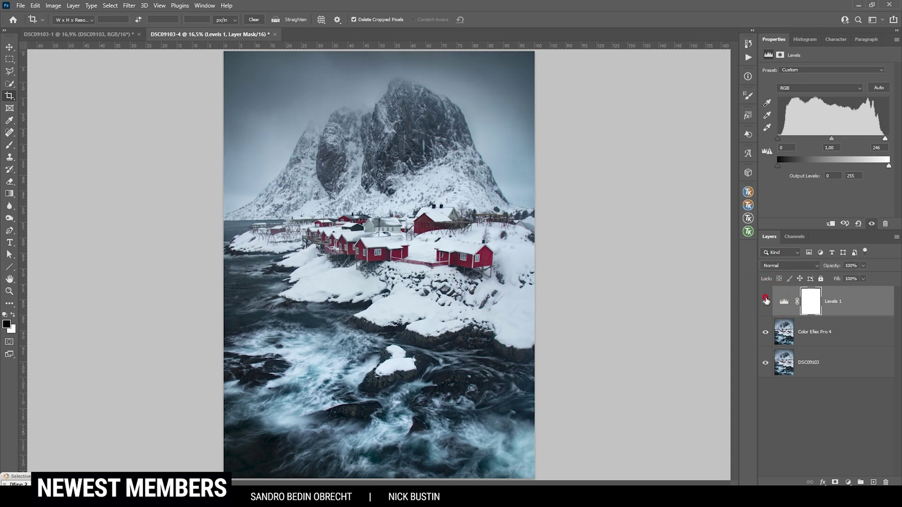